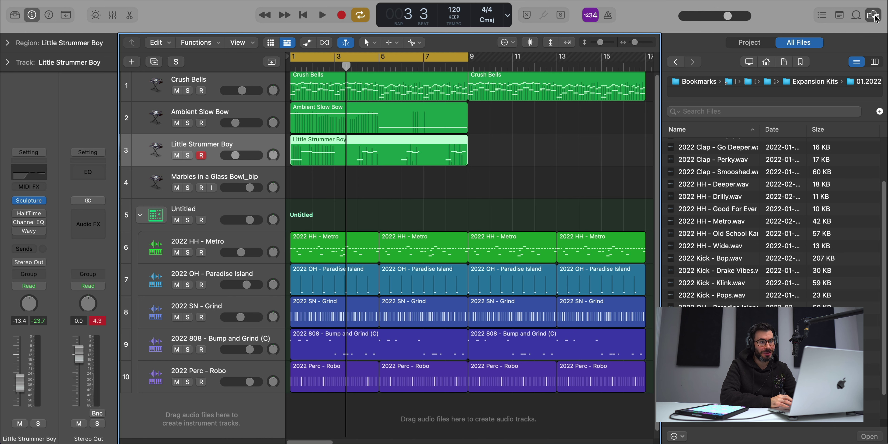
Step: Hide the file browser and open the first Crush Bells region in the Piano Roll
{"action": "left_click", "coordinate": [874, 15]}
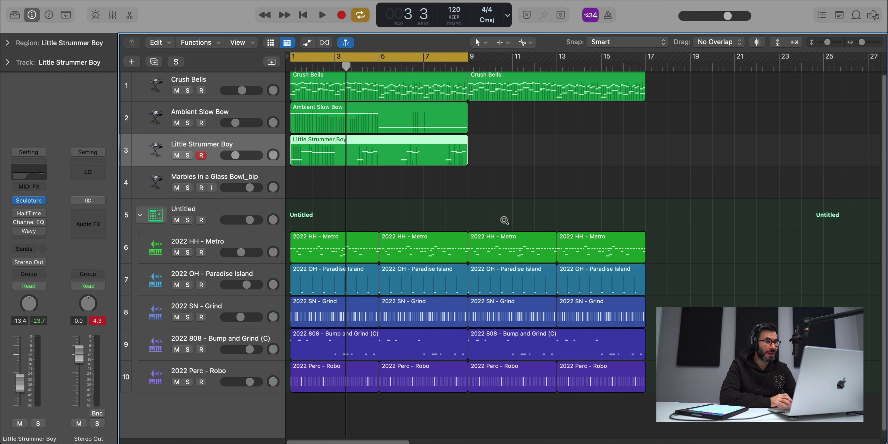
{"action": "scroll", "coordinate": [505, 221], "scroll_direction": "up", "scroll_amount": 3}
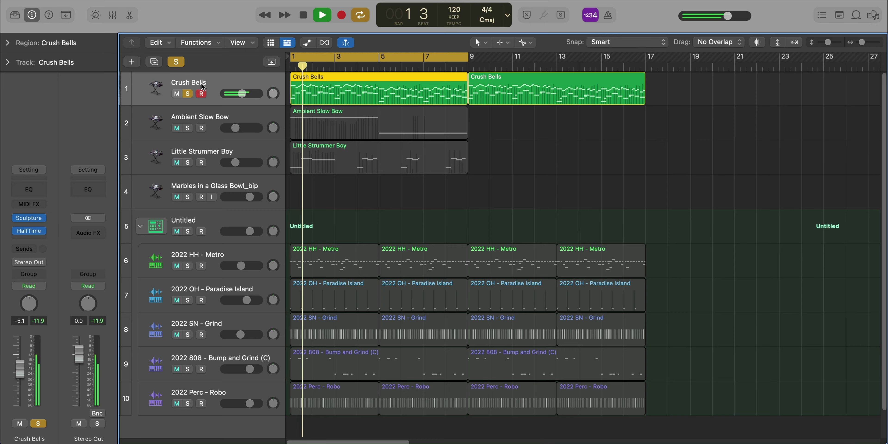
{"action": "double_click", "coordinate": [317, 91]}
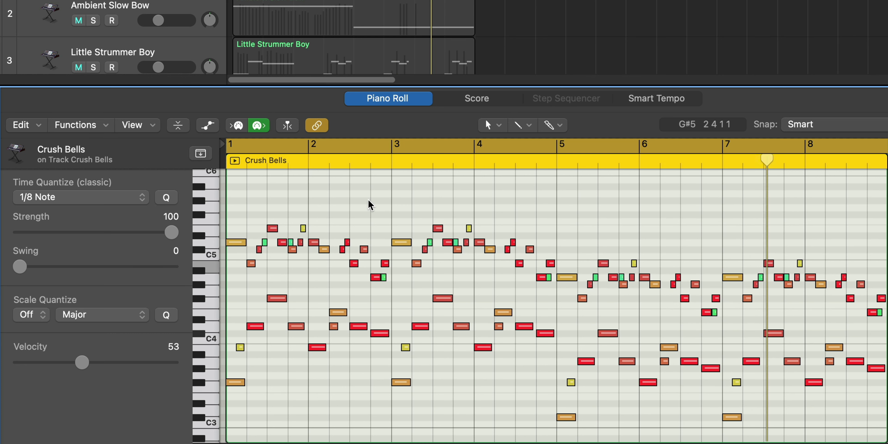
Step: Switch the HalfTime effect on the Crush Bells track back on, close its window and the Piano Roll, and stop playback
{"action": "key", "text": "v"}
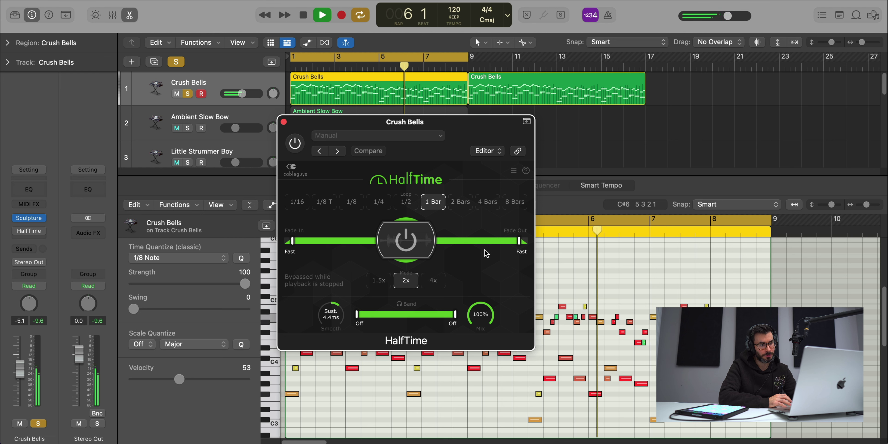
{"action": "left_click", "coordinate": [295, 143]}
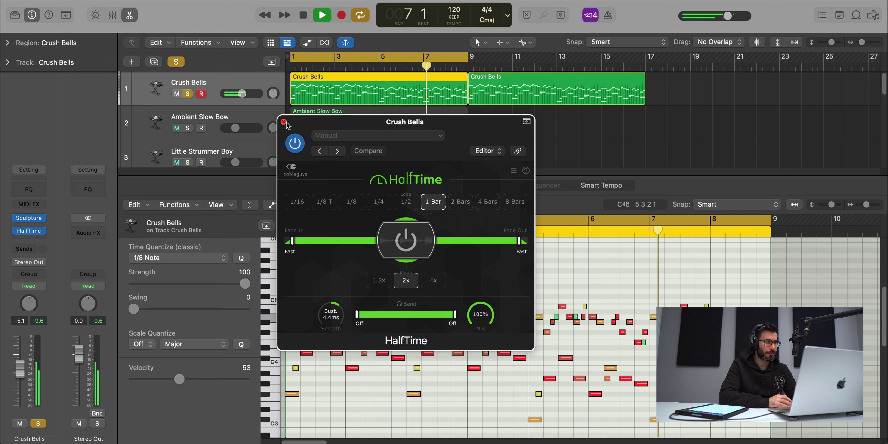
{"action": "left_click", "coordinate": [283, 122]}
{"action": "key", "text": "space"}
{"action": "key", "text": "x"}
{"action": "key", "text": "x"}
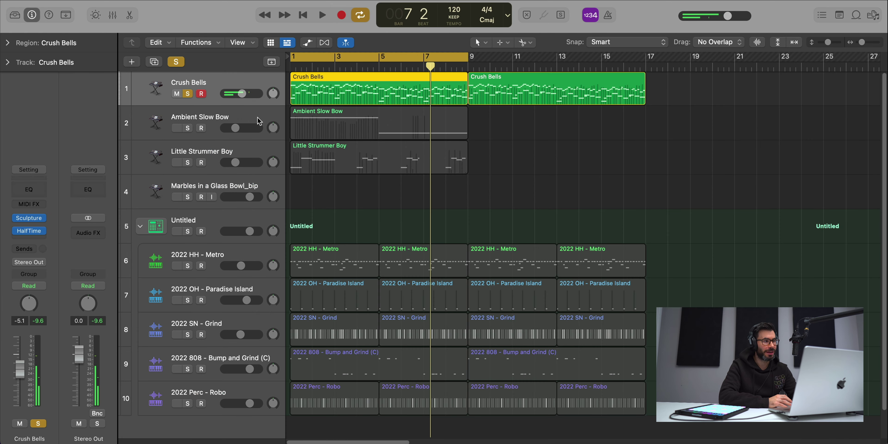
Step: Audition the Ambient Slow Bow and Little Strummer Boy tracks soloed one at a time, viewing the latter's Sculpture instrument
{"action": "left_click", "coordinate": [187, 121]}
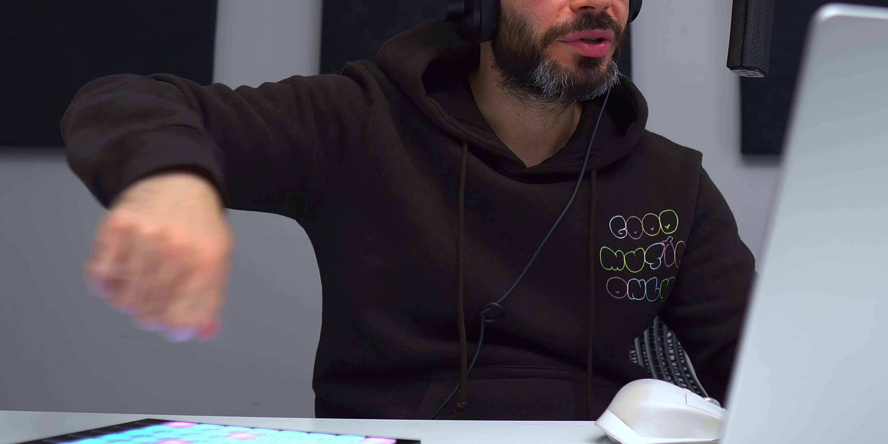
{"action": "key", "text": "space"}
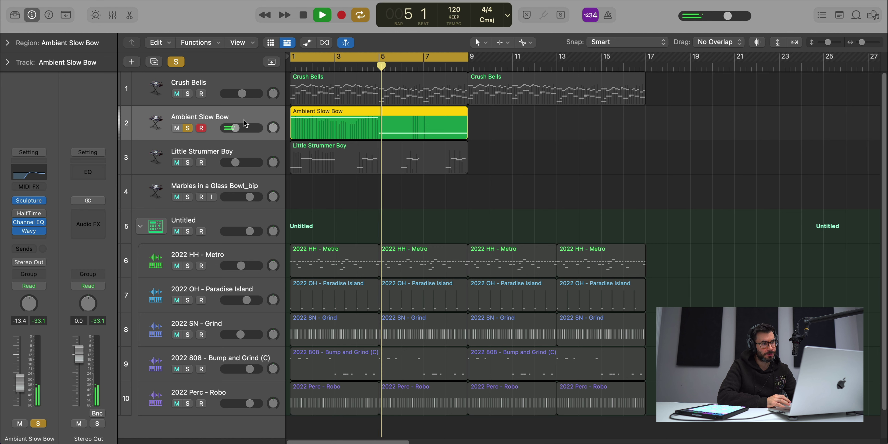
{"action": "left_click", "coordinate": [191, 154]}
{"action": "key", "text": "space"}
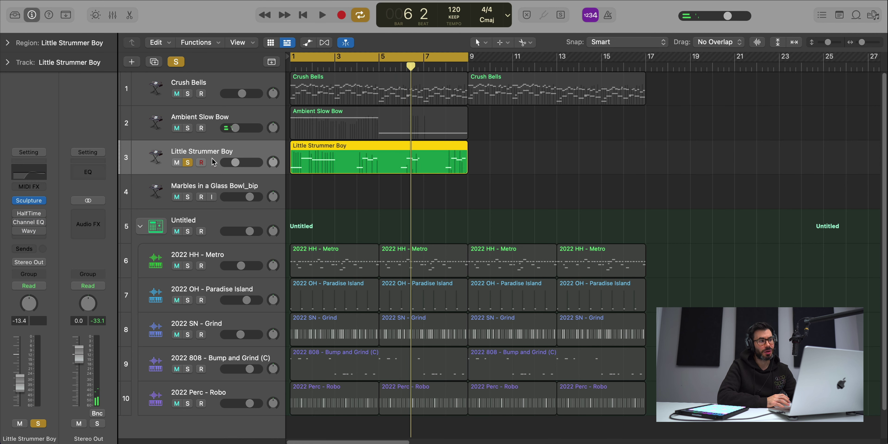
{"action": "key", "text": "space"}
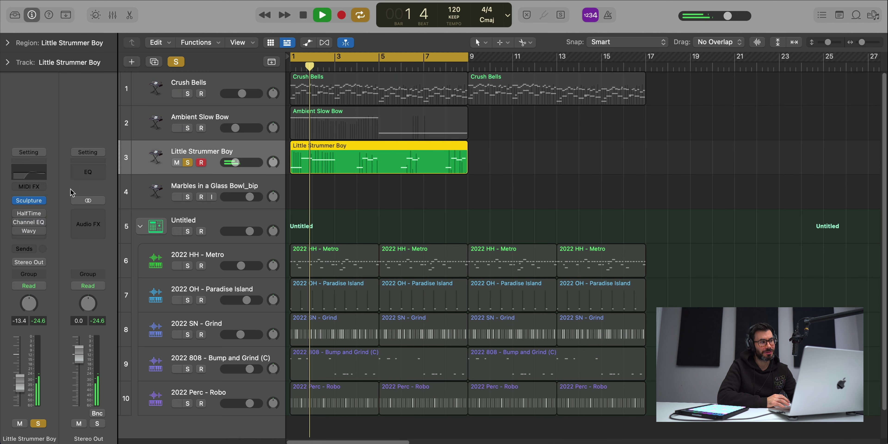
{"action": "left_click", "coordinate": [30, 200]}
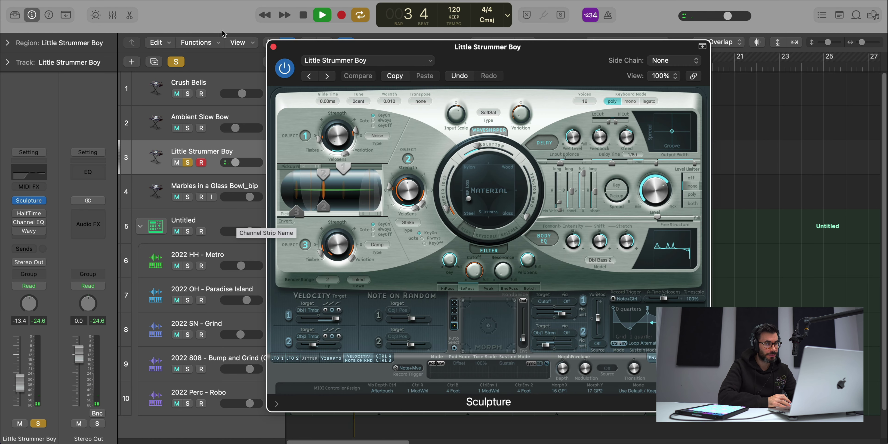
{"action": "left_click", "coordinate": [272, 46]}
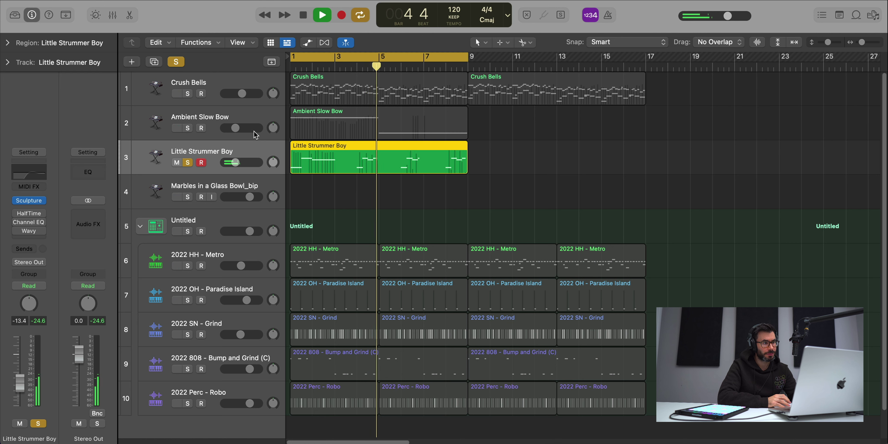
Step: Solo the Crush Bells, Ambient Slow Bow and Little Strummer Boy tracks together and listen to the combined melody
{"action": "left_click", "coordinate": [219, 88]}
{"action": "left_click", "coordinate": [189, 155]}
{"action": "left_click", "coordinate": [187, 161]}
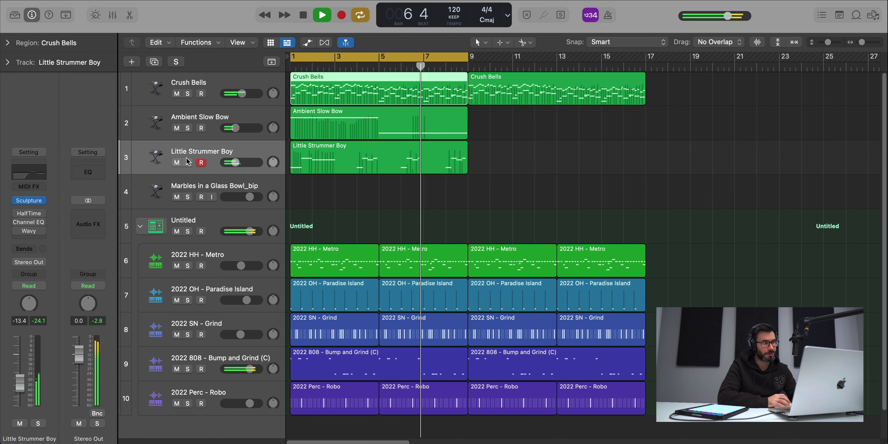
{"action": "left_click_drag", "start_coordinate": [188, 162], "coordinate": [188, 93]}
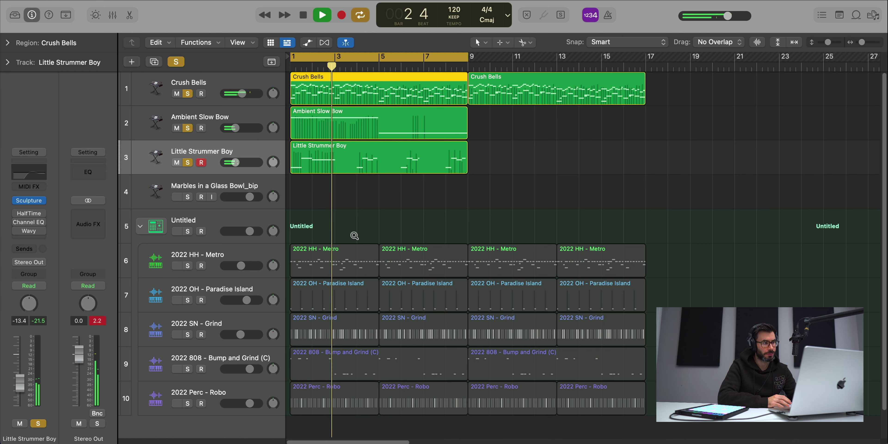
{"action": "scroll", "coordinate": [354, 235], "scroll_direction": "down", "scroll_amount": 2}
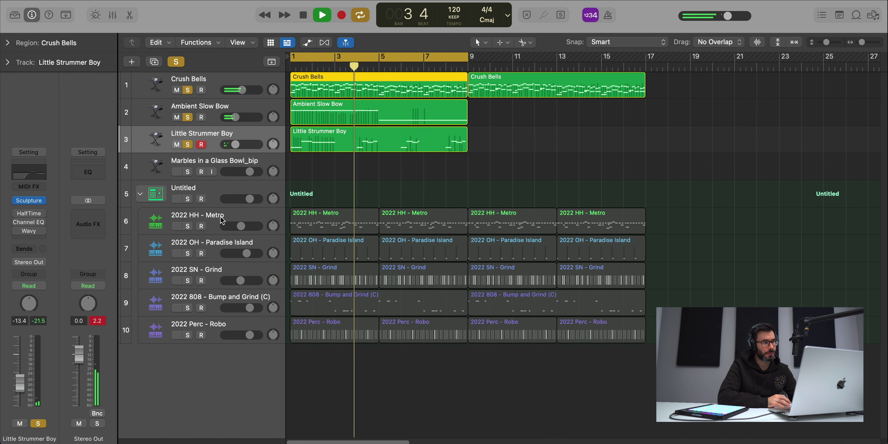
{"action": "key", "text": "space"}
Step: Audition the Untitled drum stack by soloing its hi-hat, open hat, snare, 808 and percussion tracks one after another
{"action": "left_click", "coordinate": [201, 198]}
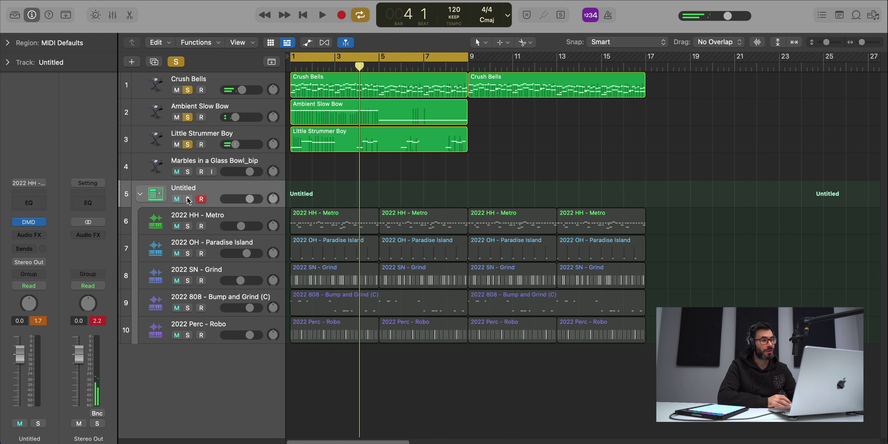
{"action": "left_click", "coordinate": [187, 199], "text": "alt"}
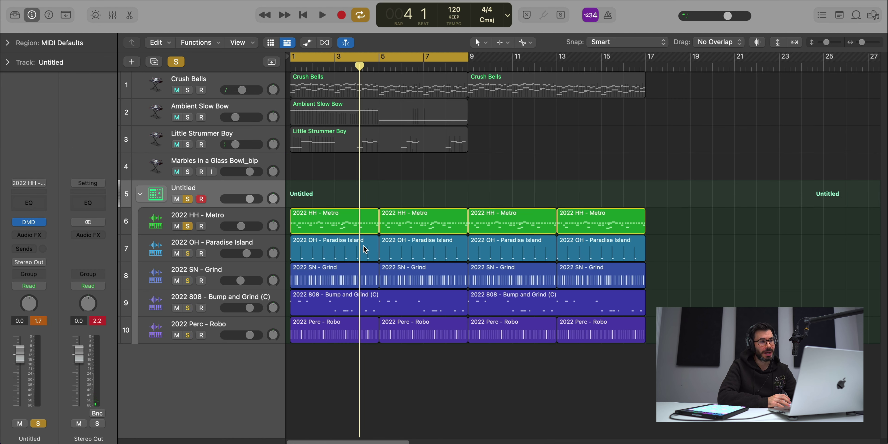
{"action": "key", "text": "space"}
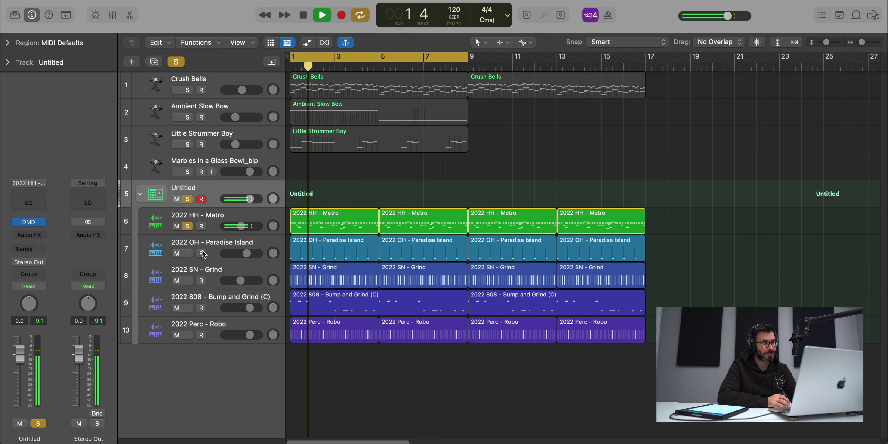
{"action": "left_click", "coordinate": [187, 253], "text": "alt"}
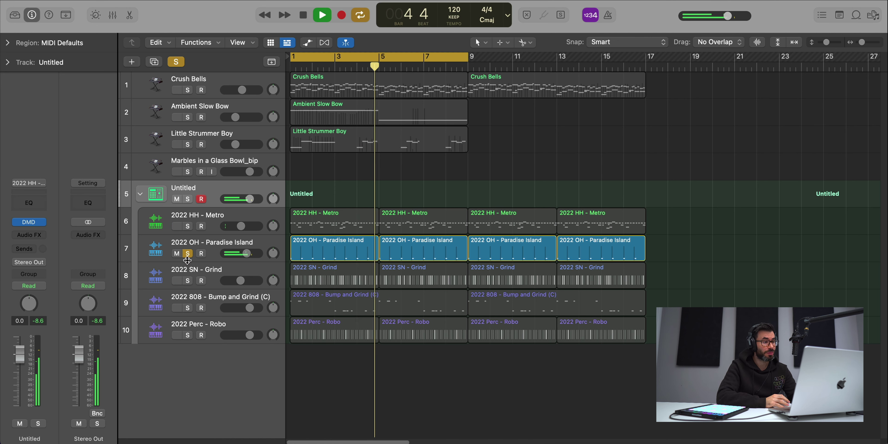
{"action": "left_click", "coordinate": [188, 281], "text": "alt"}
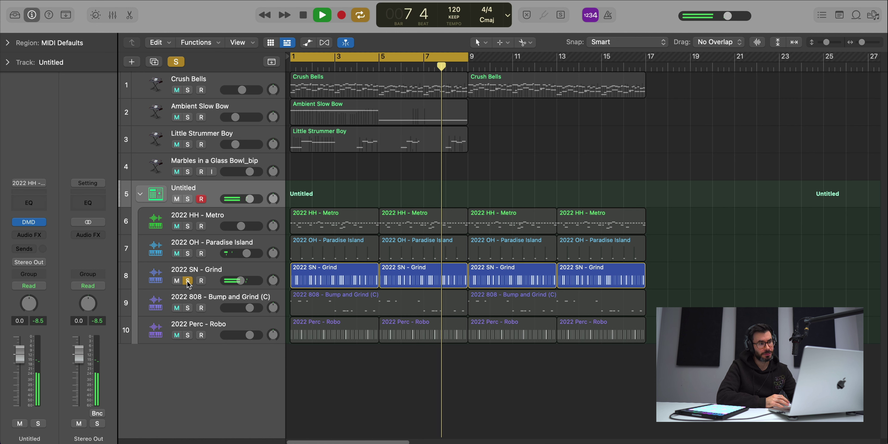
{"action": "left_click", "coordinate": [188, 307], "text": "alt"}
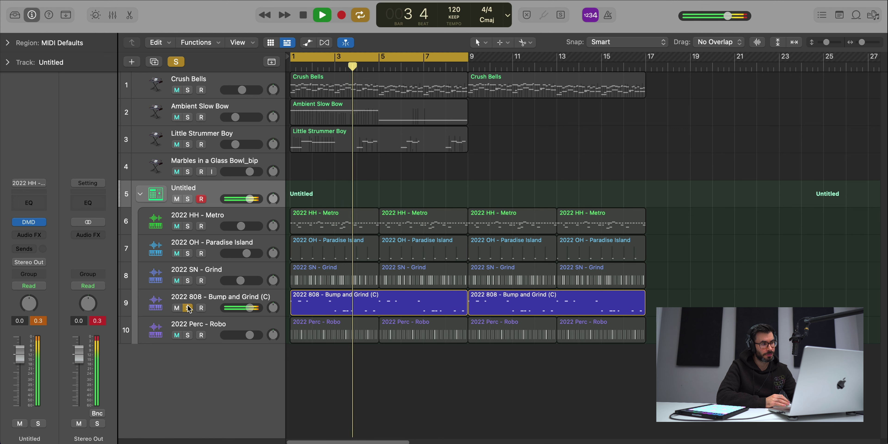
{"action": "left_click", "coordinate": [187, 335]}
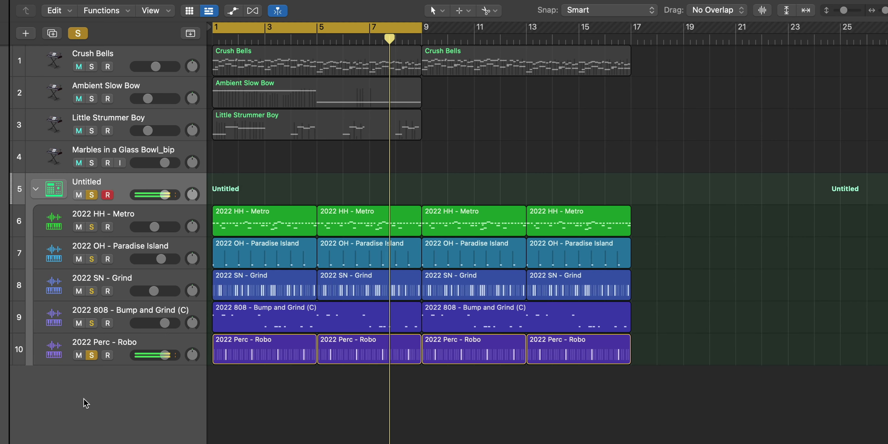
Step: Clear the solos on the 2022 Perc - Robo track and the Untitled drum stack so the whole beat plays
{"action": "left_click", "coordinate": [92, 355]}
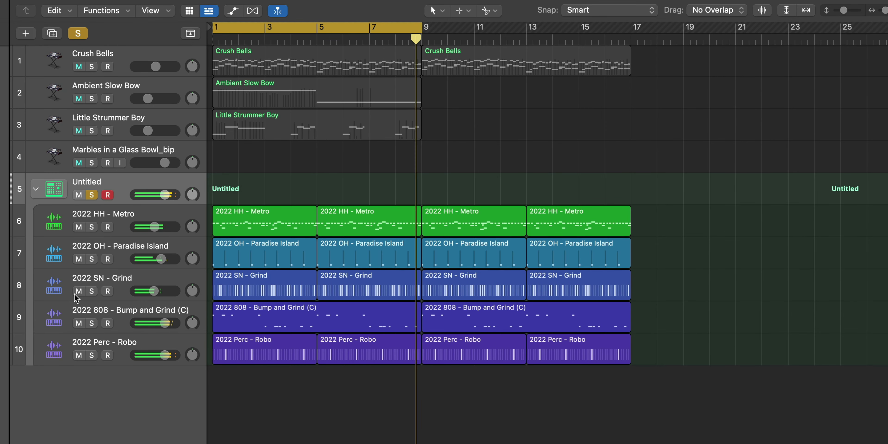
{"action": "left_click", "coordinate": [93, 197]}
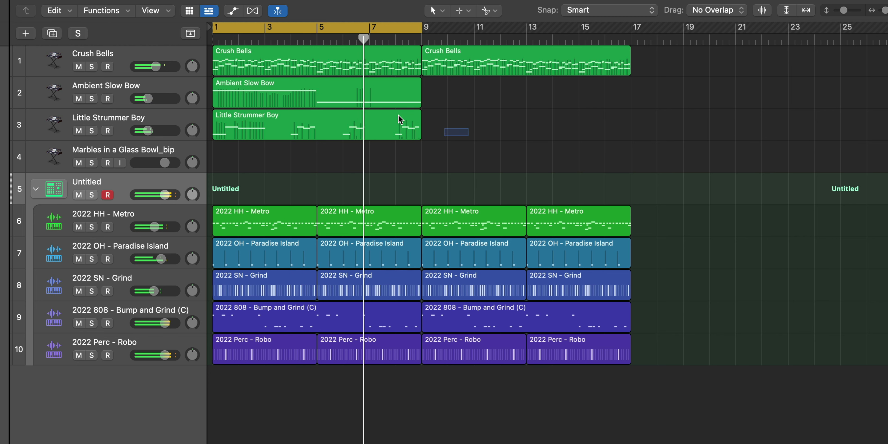
Step: Select both Crush Bells regions and set the cycle area to their length, from bar 1 to bar 17
{"action": "left_click_drag", "start_coordinate": [398, 116], "coordinate": [289, 89]}
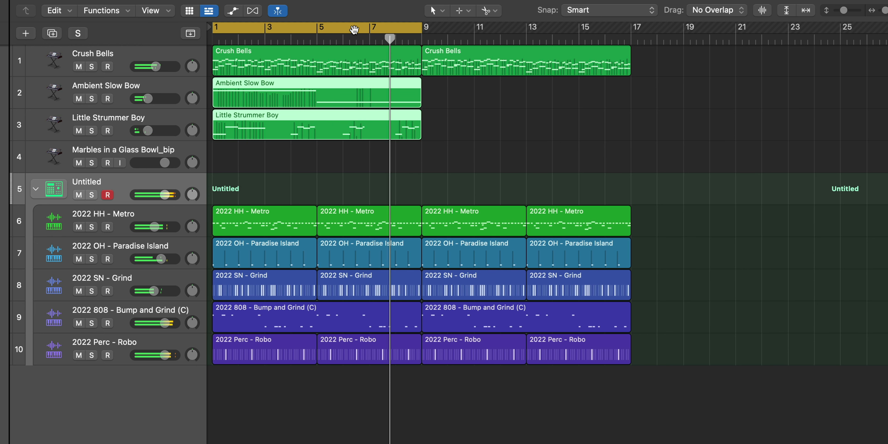
{"action": "left_click", "coordinate": [500, 60]}
{"action": "left_click", "coordinate": [375, 59], "text": "shift"}
{"action": "key", "text": "u"}
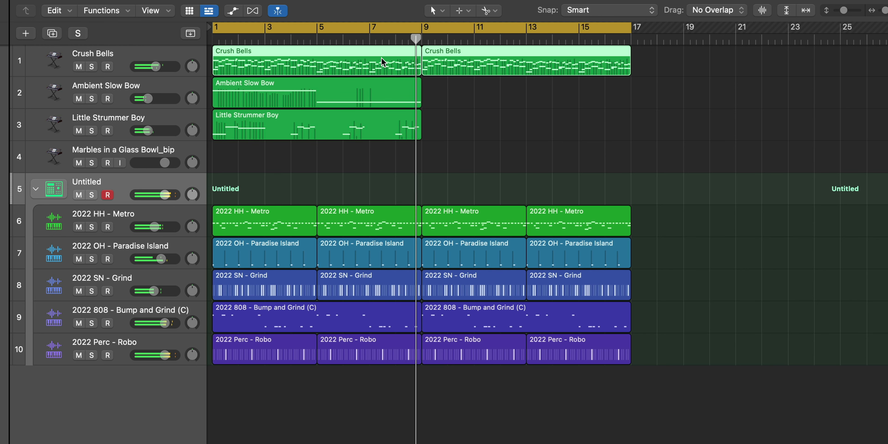
{"action": "left_click", "coordinate": [493, 109]}
{"action": "double_click", "coordinate": [491, 64]}
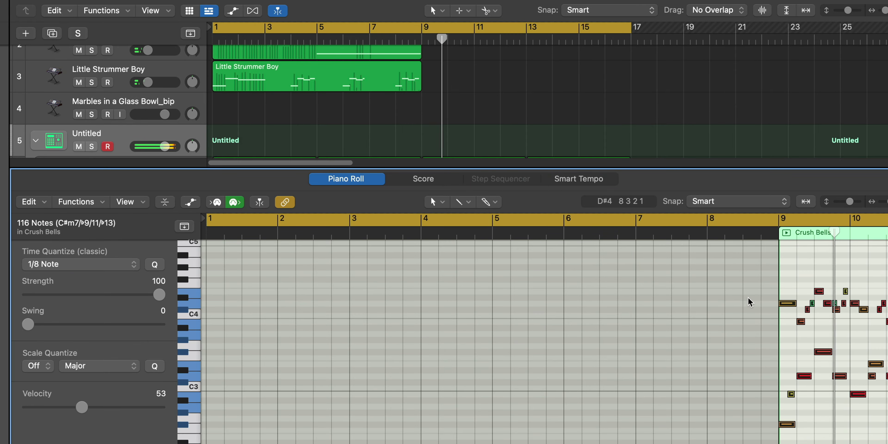
{"action": "key", "text": "super+Left"}
{"action": "key", "text": "e"}
{"action": "key", "text": "super+Left"}
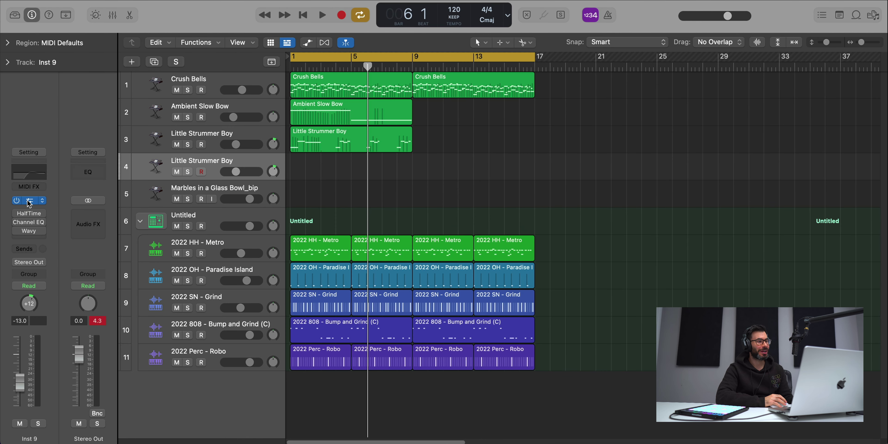
Step: Load the Sidechain Breathing preset in Sculpture on the new track below Little Strummer Boy and close the instrument window
{"action": "left_click", "coordinate": [29, 201]}
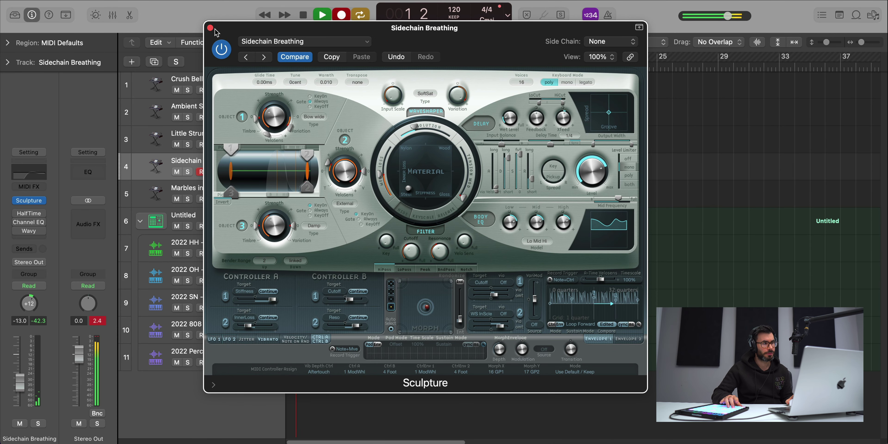
{"action": "left_click", "coordinate": [210, 28]}
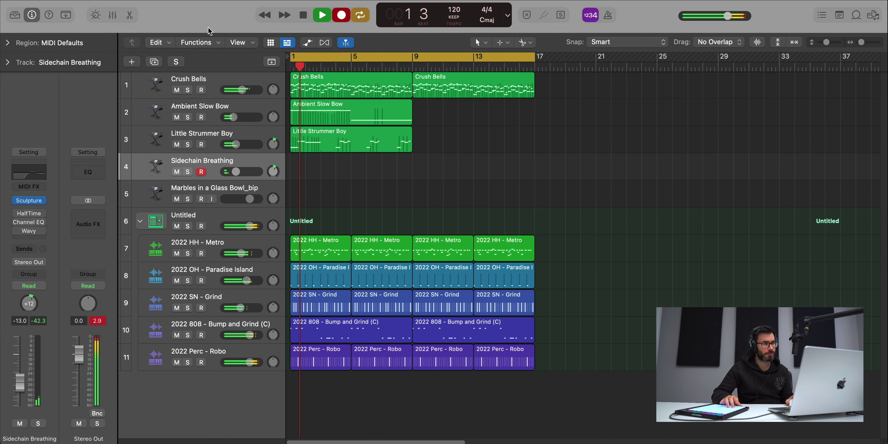
Step: Record a part on the Sidechain Breathing track while raising the track volume to -4.4 dB
{"action": "left_click", "coordinate": [242, 177]}
{"action": "key", "text": "r"}
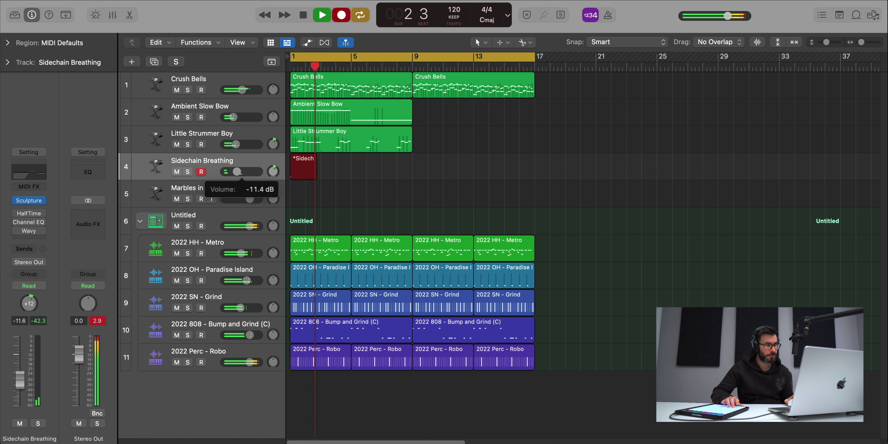
{"action": "left_click_drag", "start_coordinate": [238, 171], "coordinate": [243, 171]}
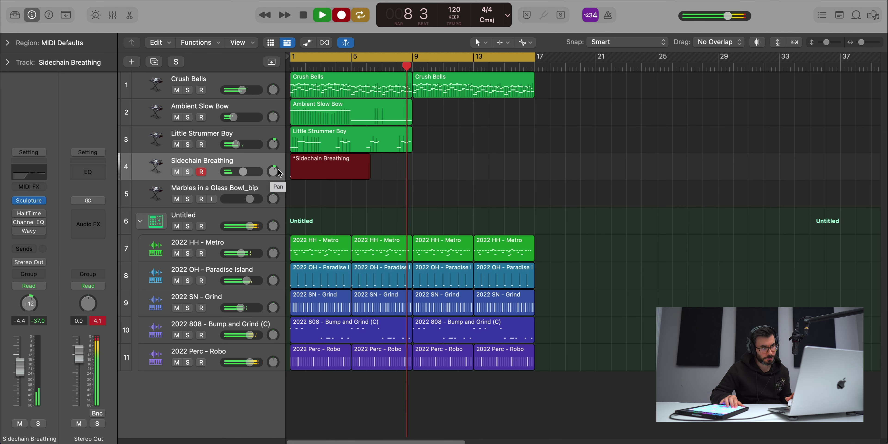
{"action": "key", "text": "space"}
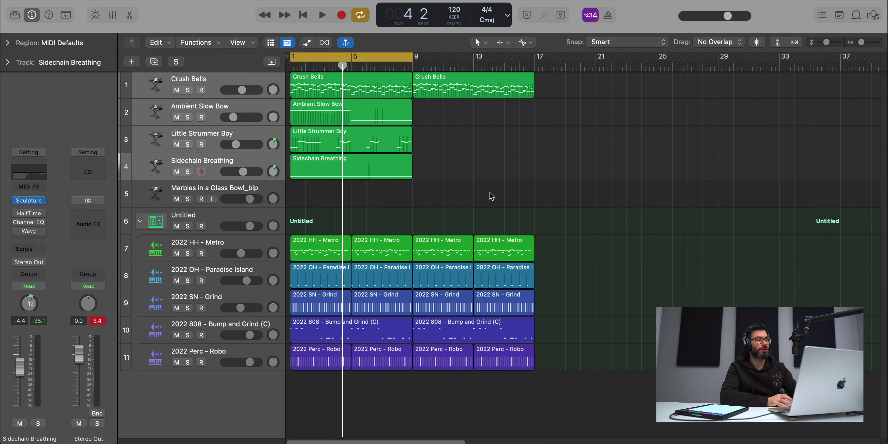
Step: Group Crush Bells, Ambient Slow Bow, Little Strummer Boy and Sidechain Breathing into a summing stack and play it soloed
{"action": "key", "text": "super+shift+g"}
{"action": "key", "text": "space"}
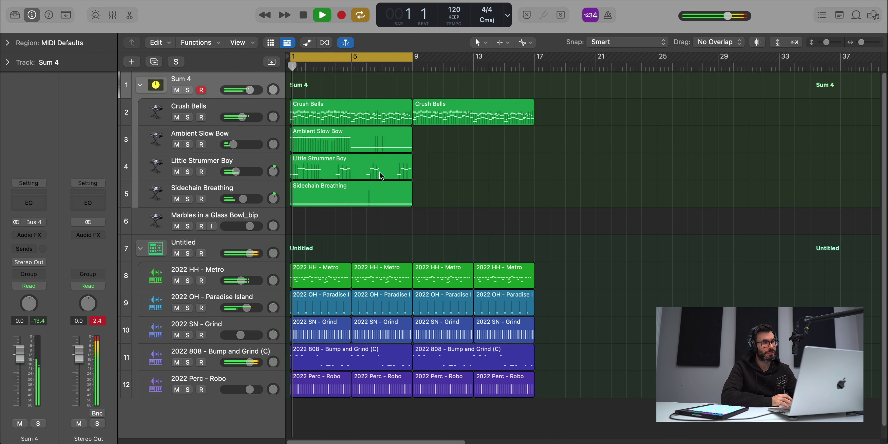
{"action": "left_click", "coordinate": [187, 92]}
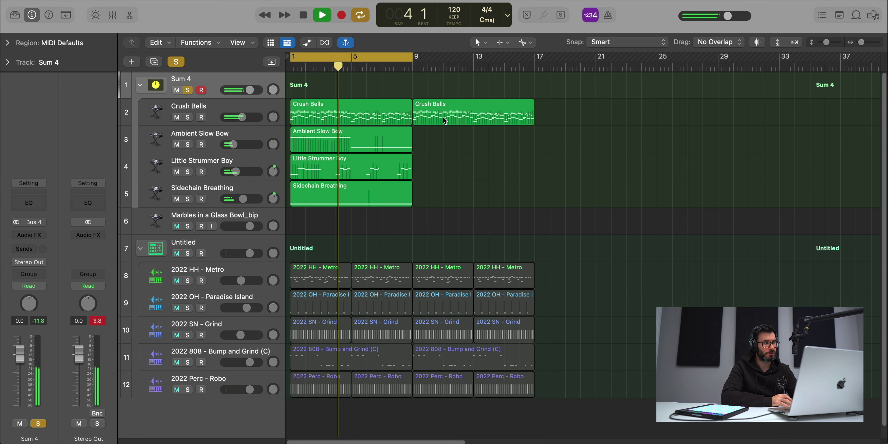
Step: Add a Channel EQ to Sum 4 and enable its low cut at 161 Hz with a 48 dB/Oct slope
{"action": "key", "text": "space"}
{"action": "left_click_drag", "start_coordinate": [384, 227], "coordinate": [346, 119]}
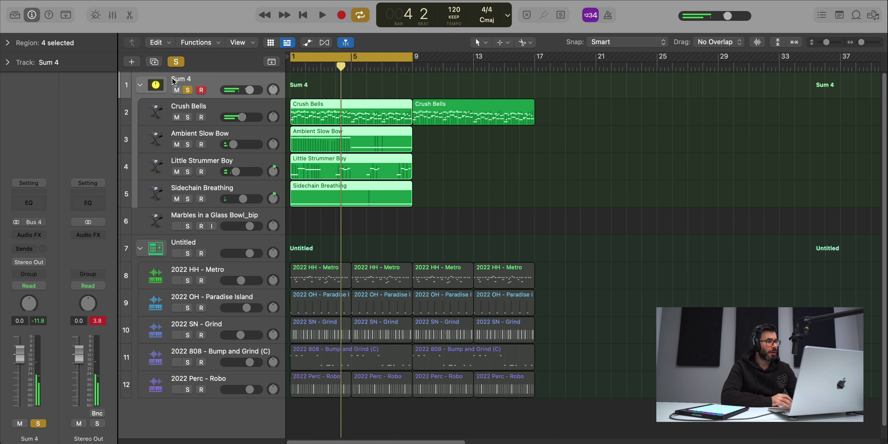
{"action": "left_click", "coordinate": [37, 206]}
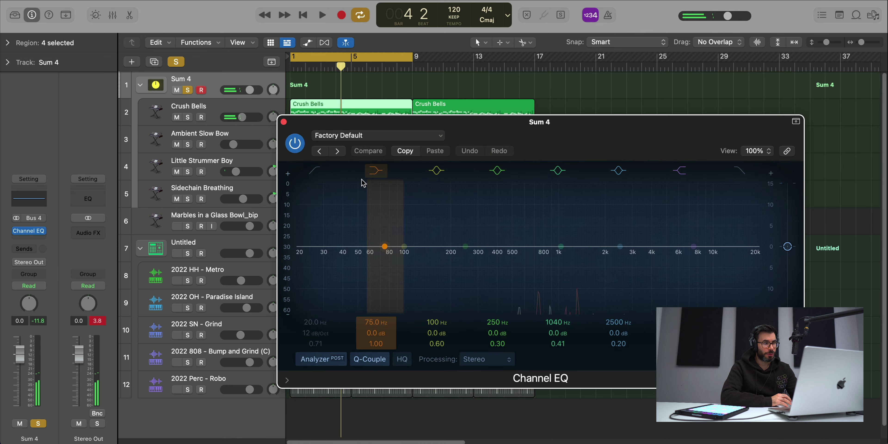
{"action": "left_click", "coordinate": [314, 170]}
{"action": "left_click_drag", "start_coordinate": [306, 322], "coordinate": [306, 276]}
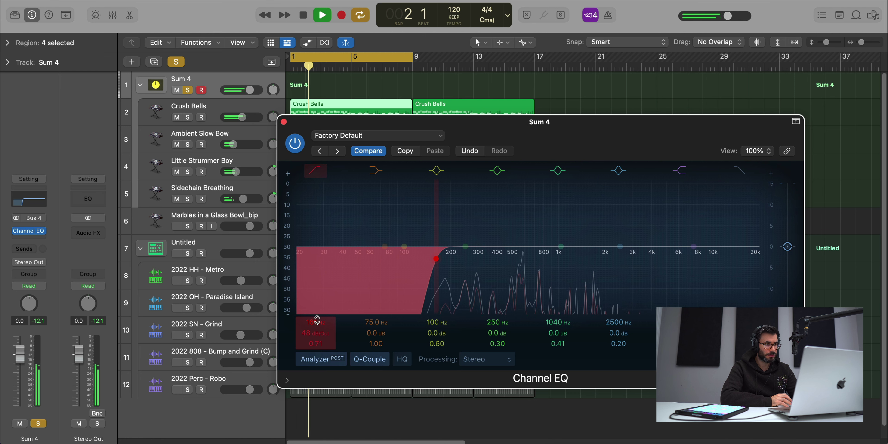
Step: Dip Sum 4's EQ by 1.5 dB at 995 Hz and 2.7 dB at 199 Hz, and lower the high cut to about 10 kHz
{"action": "mouse_move", "coordinate": [559, 254]}
{"action": "left_mouse_down"}
{"action": "mouse_move", "coordinate": [475, 259]}
{"action": "mouse_move", "coordinate": [549, 273]}
{"action": "mouse_move", "coordinate": [472, 259]}
{"action": "mouse_move", "coordinate": [556, 265]}
{"action": "left_mouse_up"}
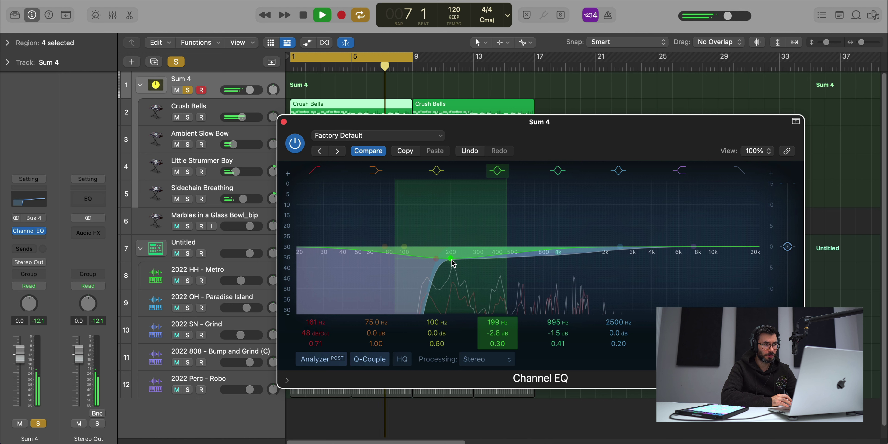
{"action": "left_click_drag", "start_coordinate": [452, 259], "coordinate": [452, 259]}
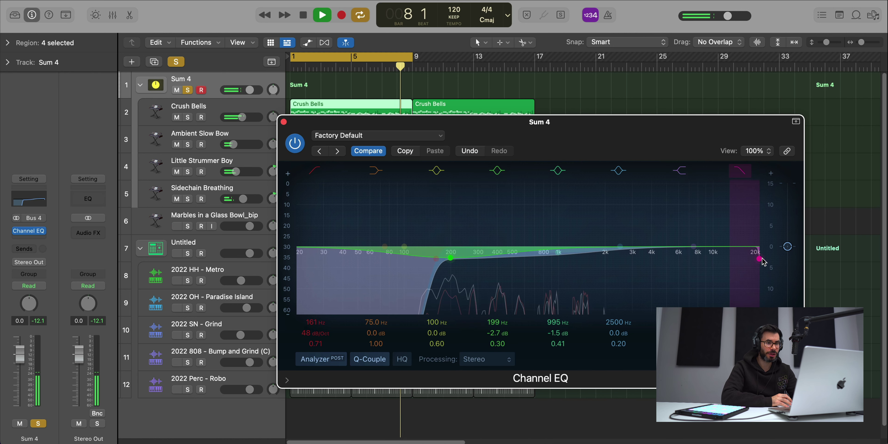
{"action": "left_click_drag", "start_coordinate": [761, 260], "coordinate": [587, 273]}
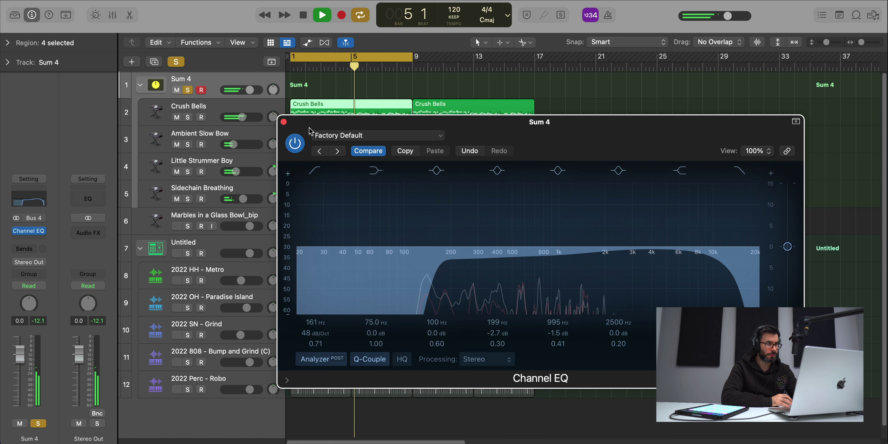
{"action": "left_click", "coordinate": [283, 121]}
Step: Bounce the four selected melodic regions in bars 1 to 8 in place to one audio track and play it soloed
{"action": "key", "text": "space"}
{"action": "left_click_drag", "start_coordinate": [340, 90], "coordinate": [345, 224]}
{"action": "key", "text": "ctrl+super+b"}
{"action": "key", "text": "Return"}
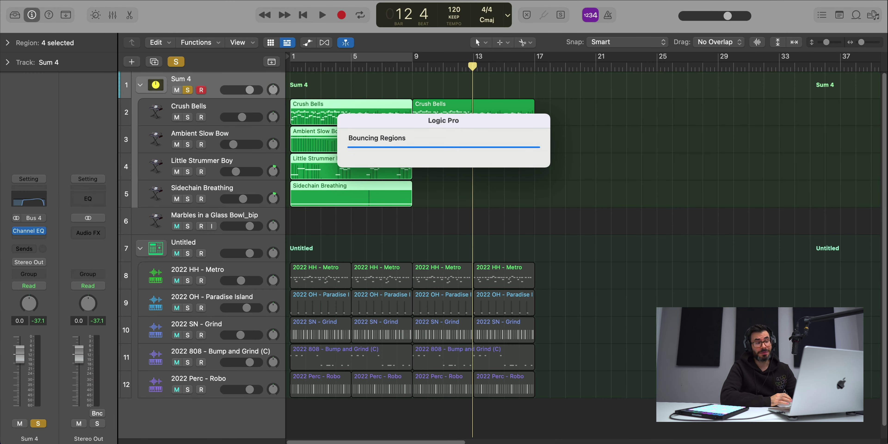
{"action": "left_click", "coordinate": [189, 225]}
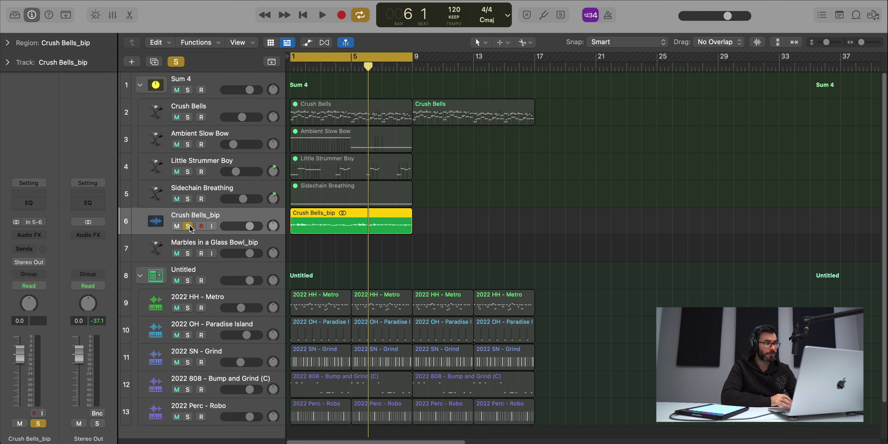
{"action": "key", "text": "space"}
{"action": "key", "text": "super+Down"}
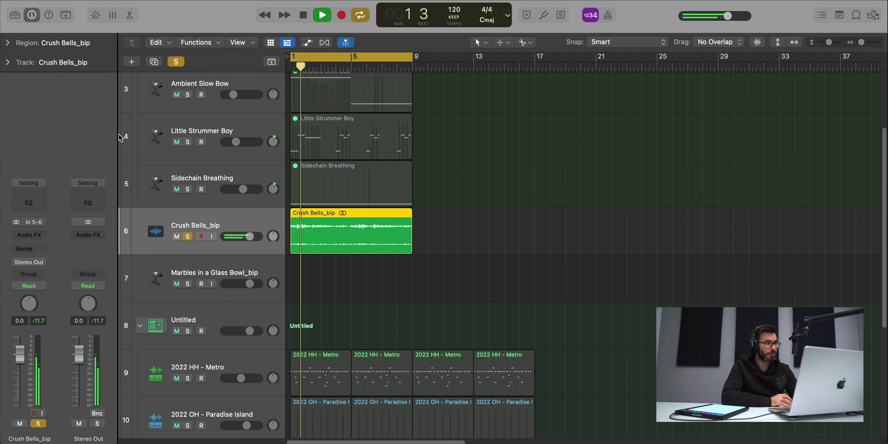
Step: Insert HalfTime on the Crush Bells_bip track with a 1/4 loop length, close the plug-in and unsolo the track
{"action": "left_click", "coordinate": [7, 42]}
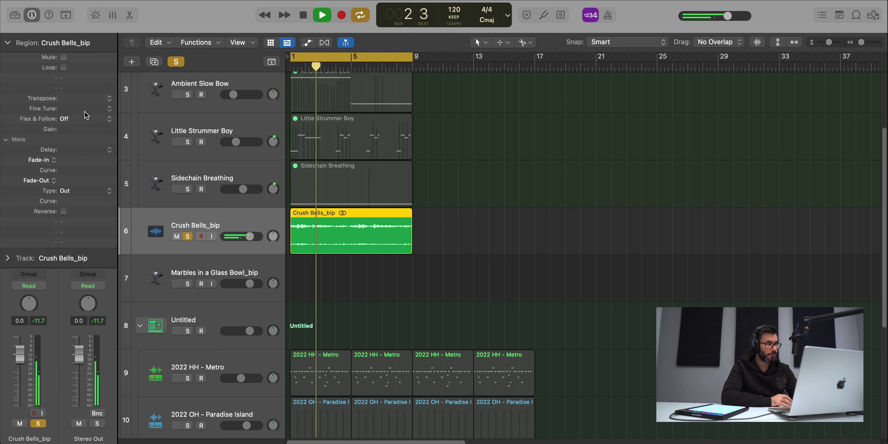
{"action": "left_click", "coordinate": [13, 42]}
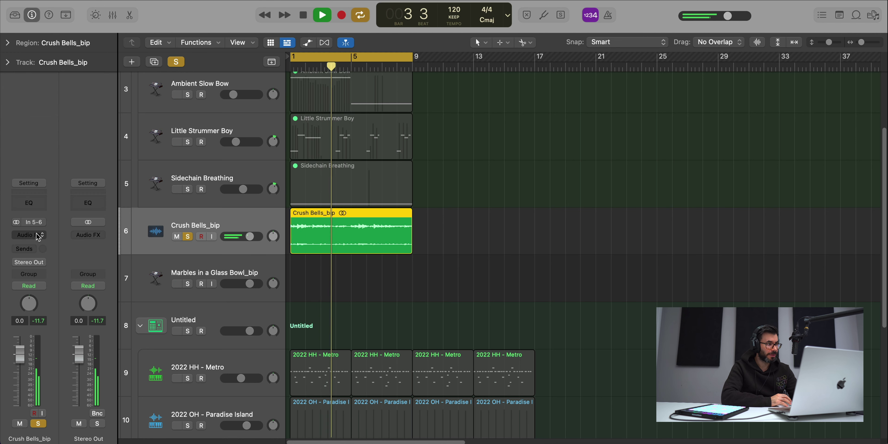
{"action": "left_click", "coordinate": [28, 235]}
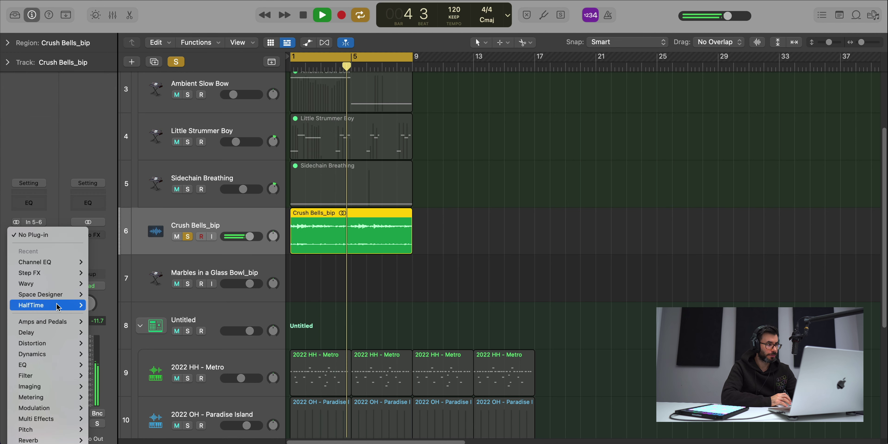
{"action": "left_click", "coordinate": [33, 305]}
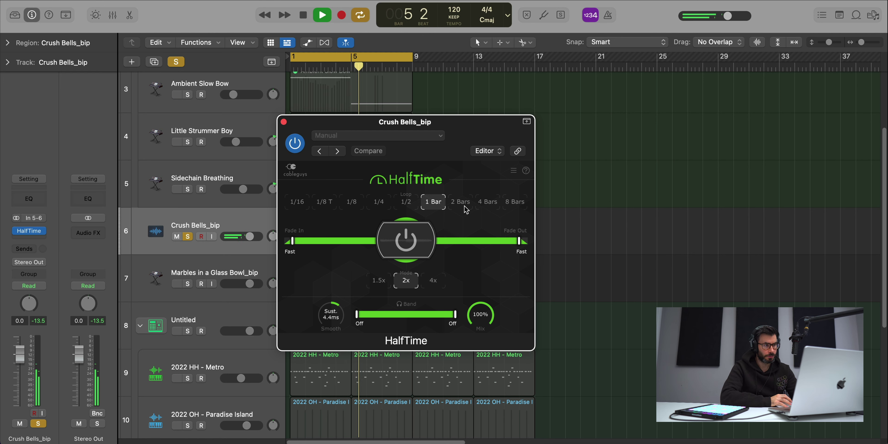
{"action": "left_click", "coordinate": [487, 202]}
{"action": "key", "text": "space"}
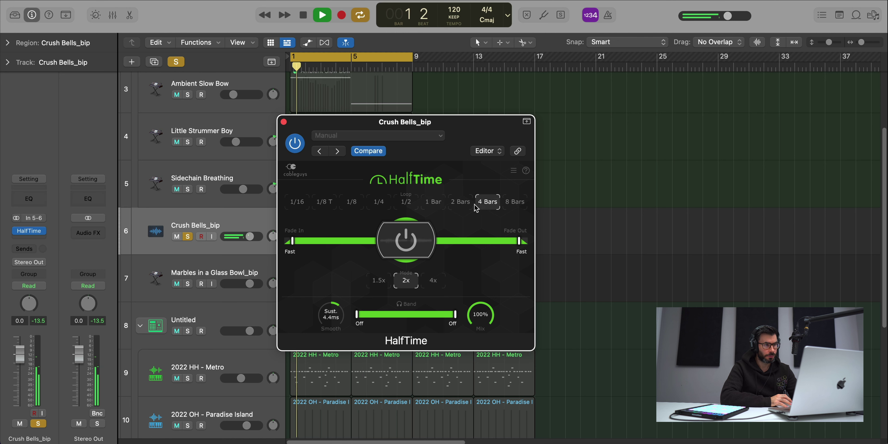
{"action": "left_click", "coordinate": [406, 203]}
{"action": "key", "text": "space"}
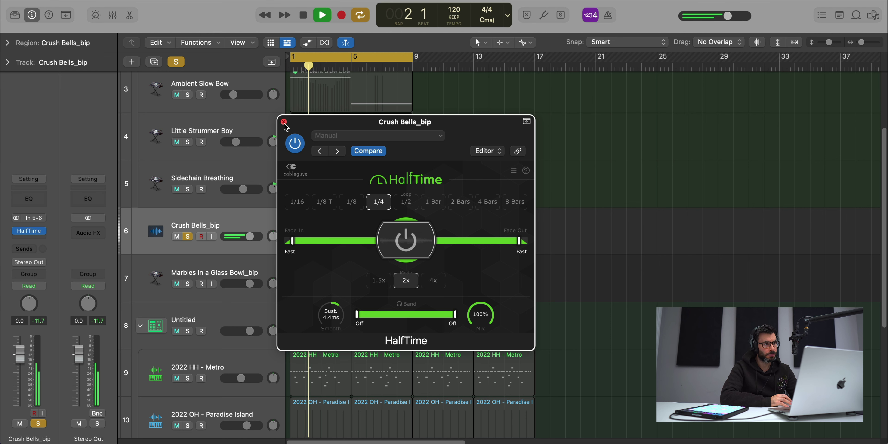
{"action": "left_click", "coordinate": [283, 123]}
{"action": "left_click", "coordinate": [187, 237]}
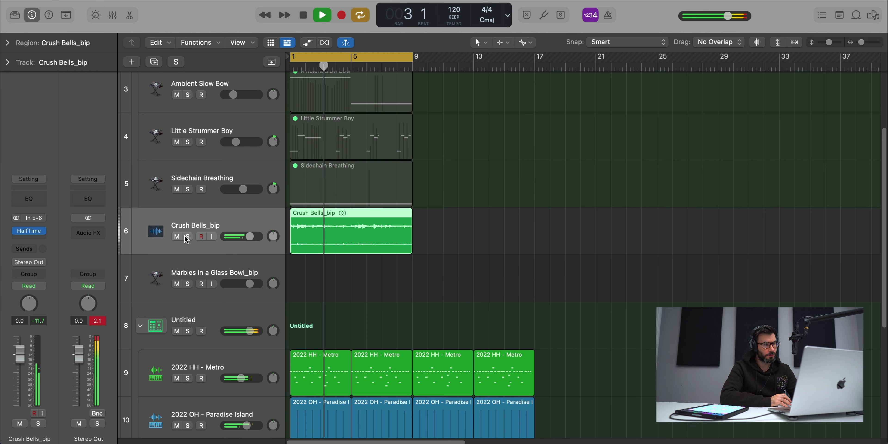
Step: Move the Crush Bells_bip region to bar 9 and the unmuted Crush Bells region to bar 21
{"action": "scroll", "coordinate": [402, 260], "scroll_direction": "down", "scroll_amount": 3}
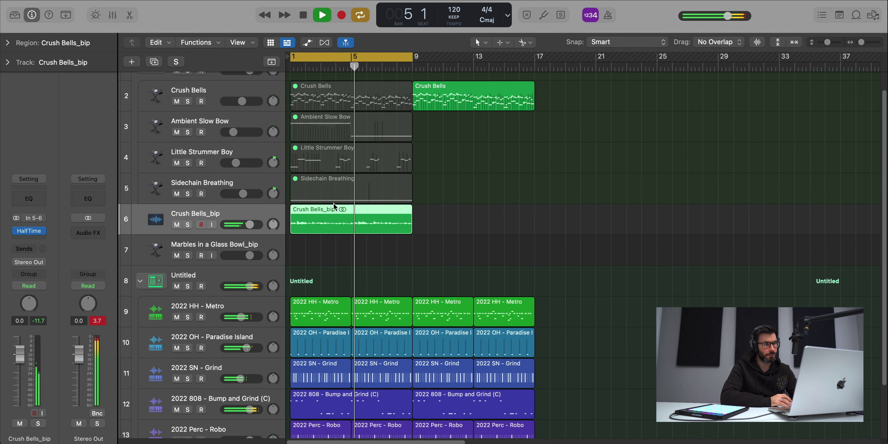
{"action": "left_click_drag", "start_coordinate": [335, 221], "coordinate": [457, 221]}
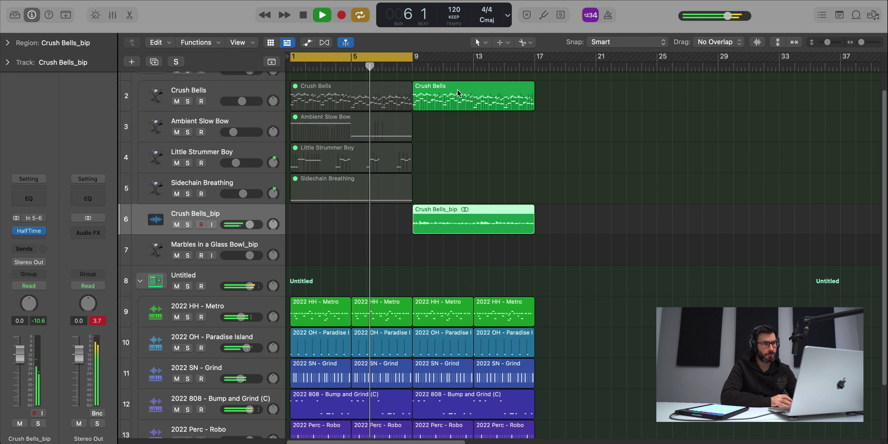
{"action": "left_click_drag", "start_coordinate": [457, 89], "coordinate": [642, 86]}
{"action": "key", "text": "space"}
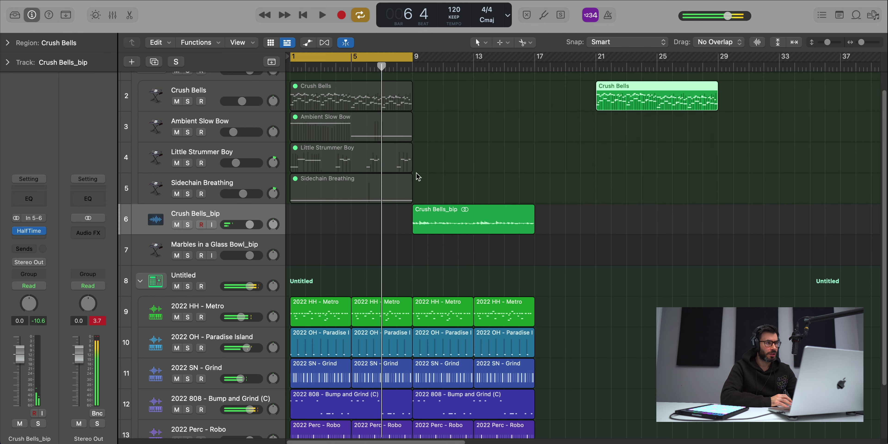
Step: Unmute the four original melodic regions in bars 1 to 8 inside the Sum 4 stack
{"action": "left_click_drag", "start_coordinate": [367, 218], "coordinate": [309, 104]}
{"action": "scroll", "coordinate": [354, 226], "scroll_direction": "up", "scroll_amount": 2}
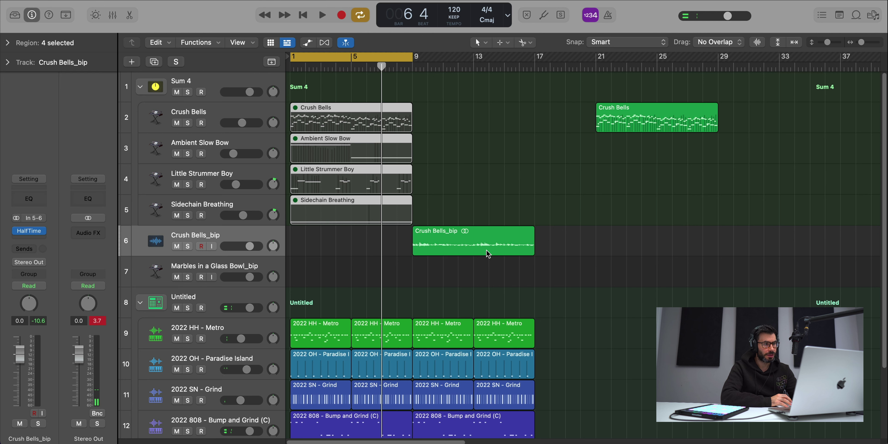
{"action": "key", "text": "ctrl+m"}
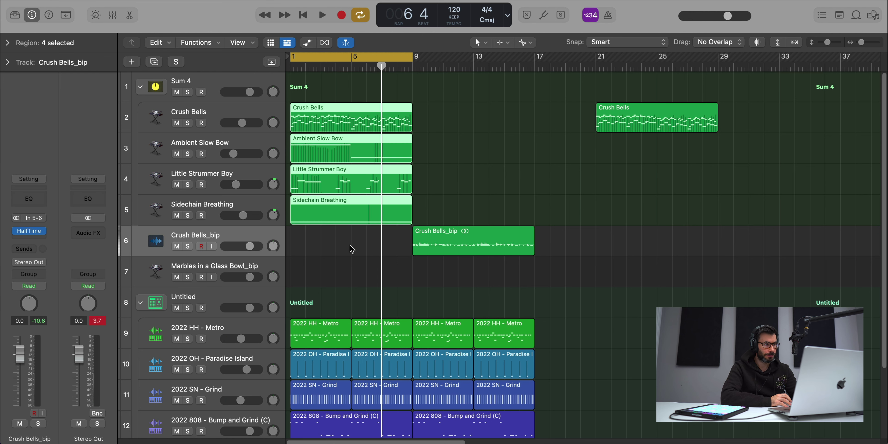
Step: Set the cycle area to span the four melodic regions and Crush Bells_bip, bars 1 to 17, and play it
{"action": "left_click_drag", "start_coordinate": [543, 265], "coordinate": [290, 108]}
{"action": "key", "text": "u"}
{"action": "key", "text": "space"}
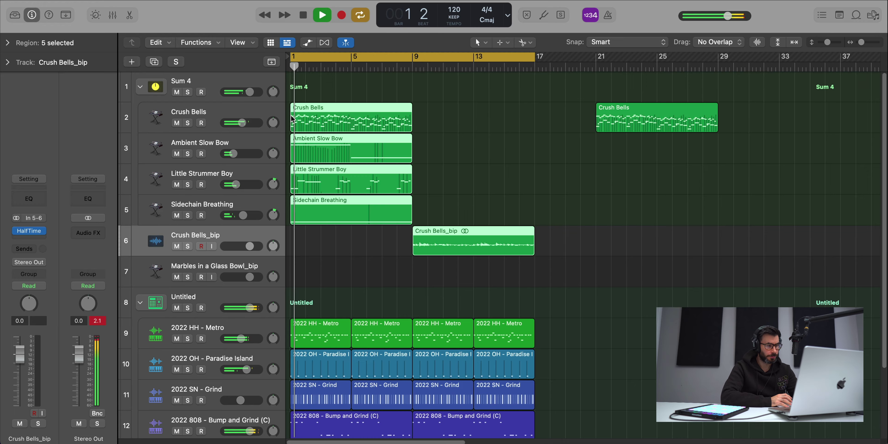
{"action": "key", "text": "super+Up"}
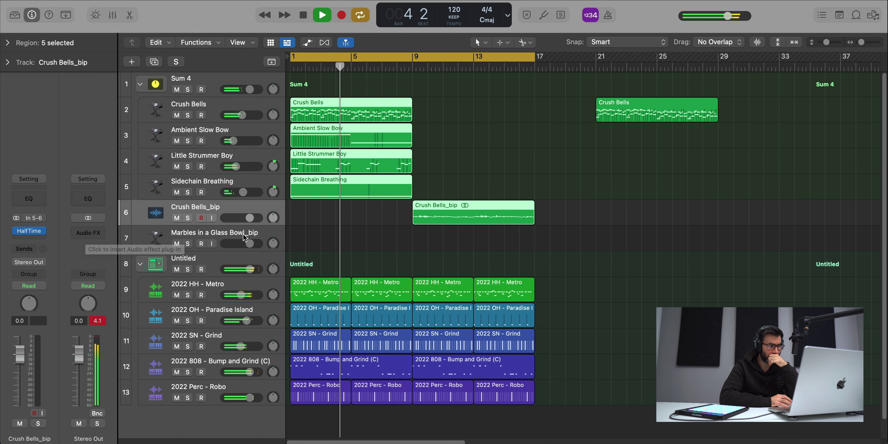
Step: Move the Marbles in a Glass Bowl_bip track below 2022 Perc - Robo and the spare Crush Bells region to bar 33
{"action": "left_click_drag", "start_coordinate": [228, 238], "coordinate": [227, 429]}
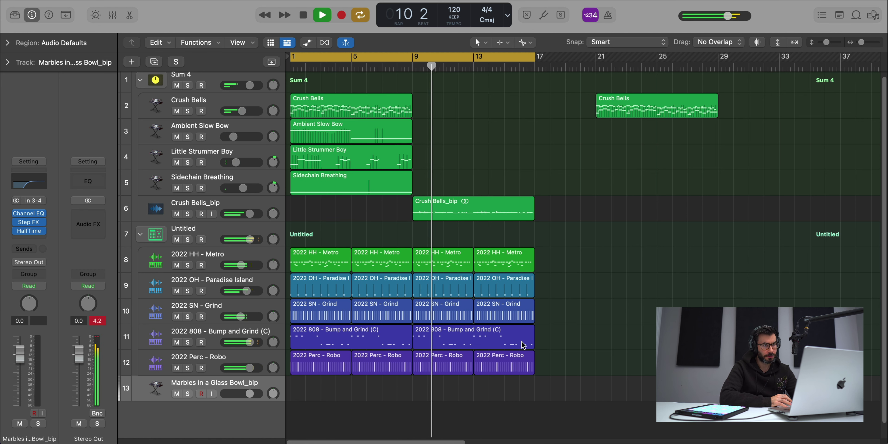
{"action": "key", "text": "super+Left"}
{"action": "left_click_drag", "start_coordinate": [631, 108], "coordinate": [791, 109]}
{"action": "key", "text": "super+Left"}
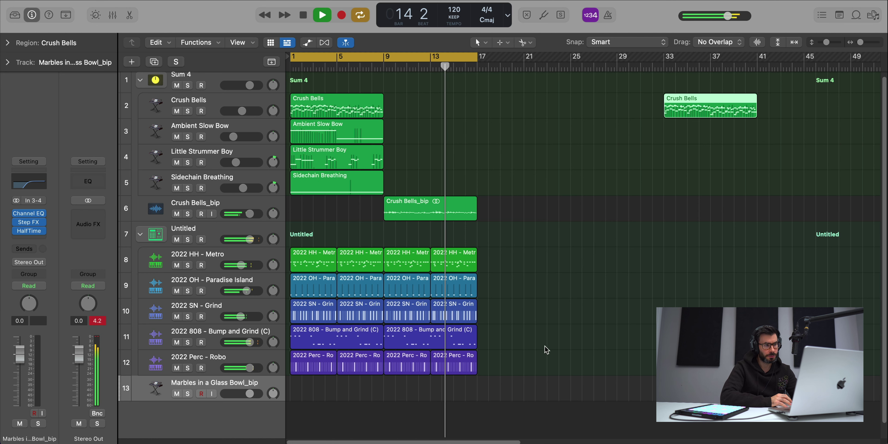
Step: Repeat the Crush Bells_bip region once at bar 17 and set the cycle area to bars 17 to 25
{"action": "left_click", "coordinate": [446, 212]}
{"action": "key", "text": "super+r"}
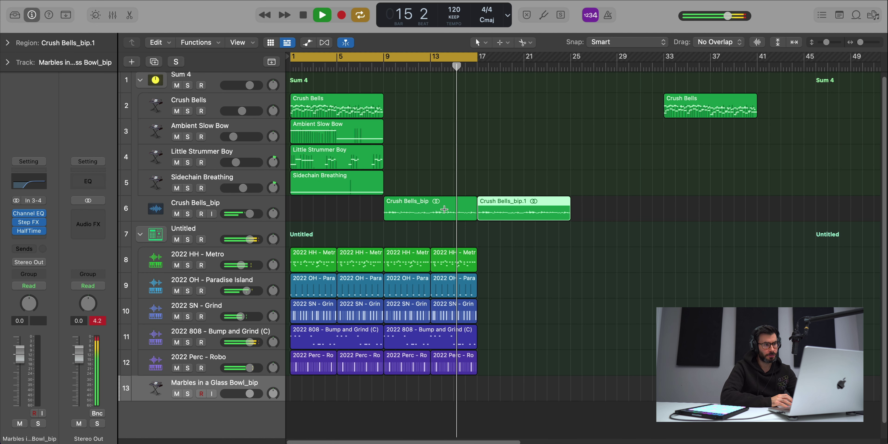
{"action": "left_click", "coordinate": [481, 59]}
{"action": "left_click_drag", "start_coordinate": [481, 60], "coordinate": [571, 59]}
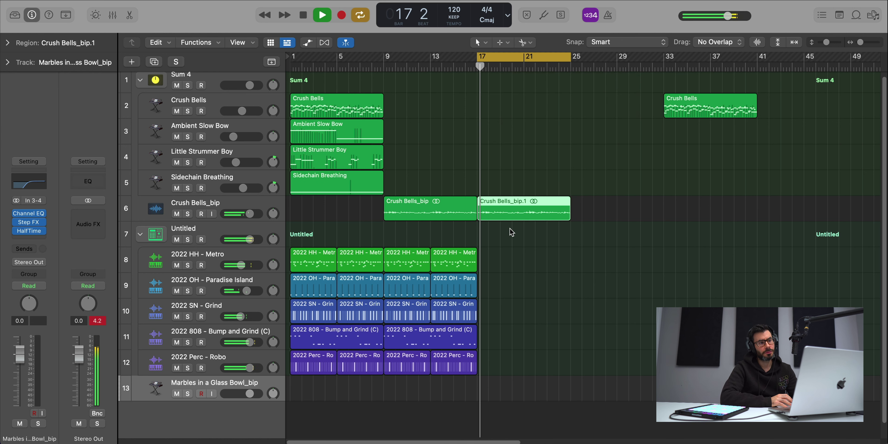
{"action": "key", "text": "space"}
Step: Split the repeated Crush Bells_bip region at every bar from 17 to 25 and select all eight pieces
{"action": "key", "text": "super+Right"}
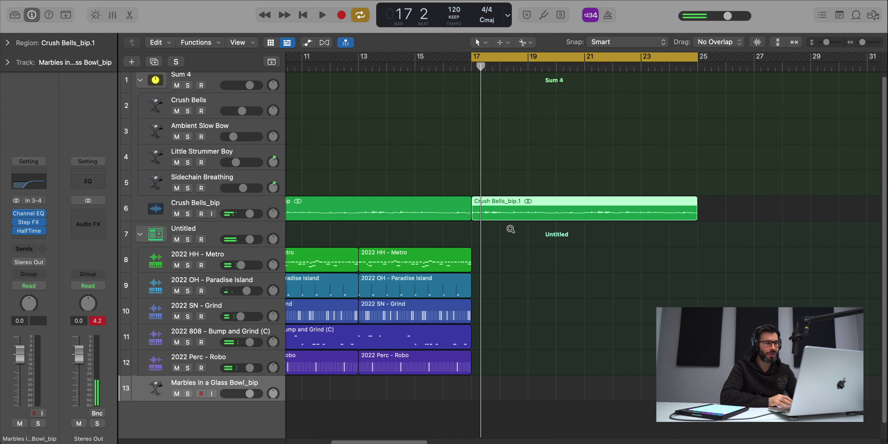
{"action": "right_click", "coordinate": [510, 214], "text": "alt"}
{"action": "left_click_drag", "start_coordinate": [824, 204], "coordinate": [498, 216]}
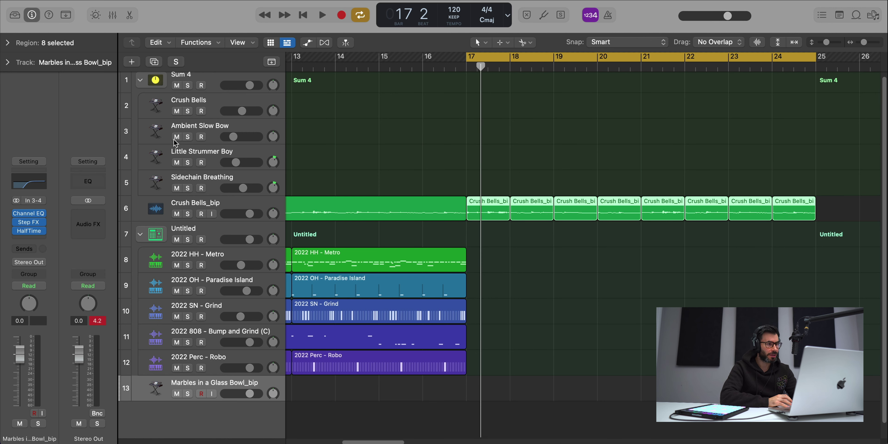
Step: Reverse the eight one-bar Crush Bells_bip regions and play them back
{"action": "left_click", "coordinate": [8, 43]}
{"action": "left_click", "coordinate": [63, 211]}
{"action": "key", "text": "space"}
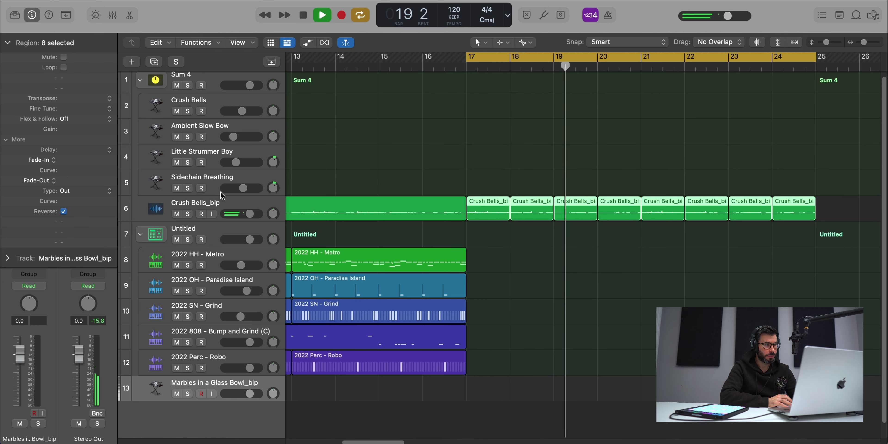
{"action": "key", "text": "space"}
Step: Create a duplicate track below Crush Bells_bip and move the eight reversed regions onto it
{"action": "left_click", "coordinate": [223, 206]}
{"action": "key", "text": "super+d"}
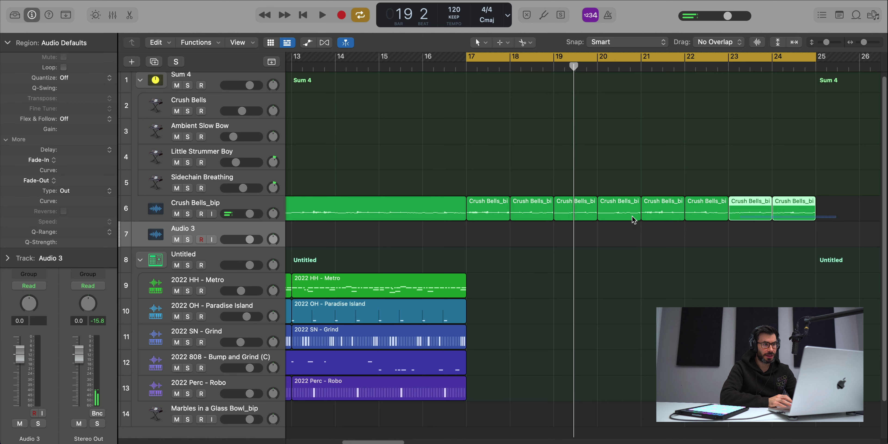
{"action": "left_click_drag", "start_coordinate": [633, 220], "coordinate": [482, 241]}
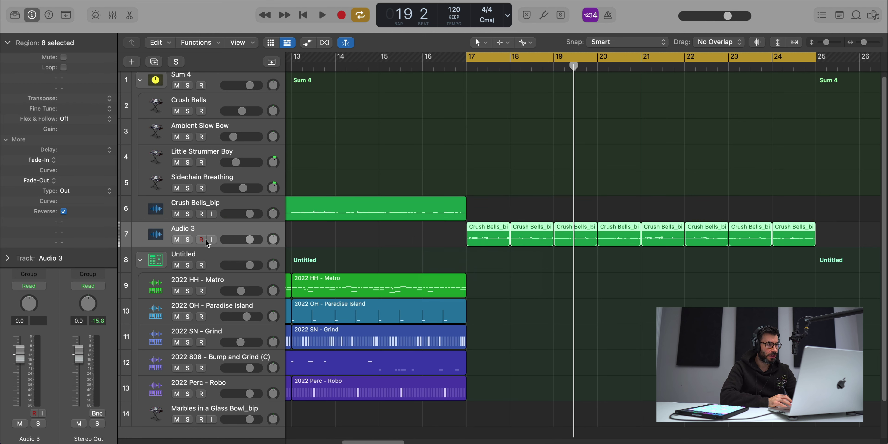
Step: Solo the Audio 3 track and play its reversed regions from bar 17
{"action": "left_click", "coordinate": [177, 239]}
{"action": "left_click", "coordinate": [177, 239]}
{"action": "left_click", "coordinate": [188, 239]}
{"action": "key", "text": "space"}
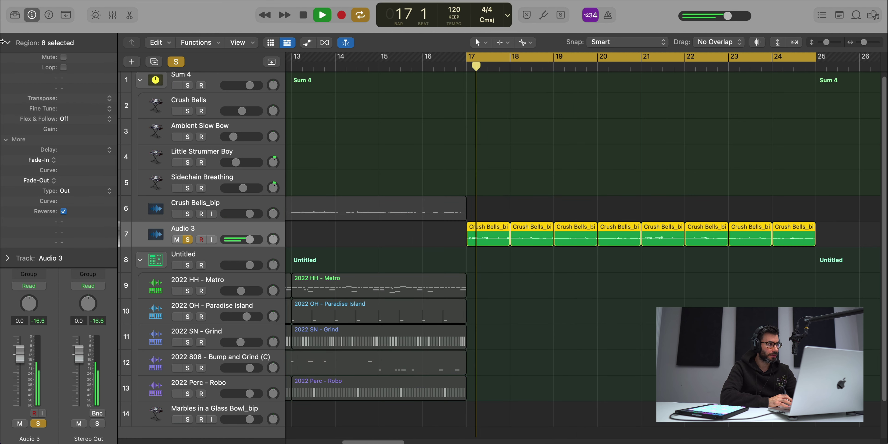
Step: Insert a Tremolo effect after HalfTime on the Audio 3 track
{"action": "left_click", "coordinate": [7, 43]}
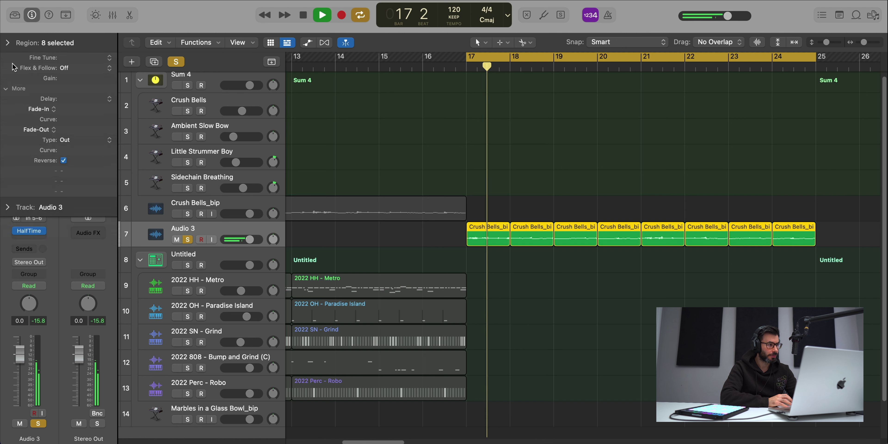
{"action": "left_click", "coordinate": [35, 236]}
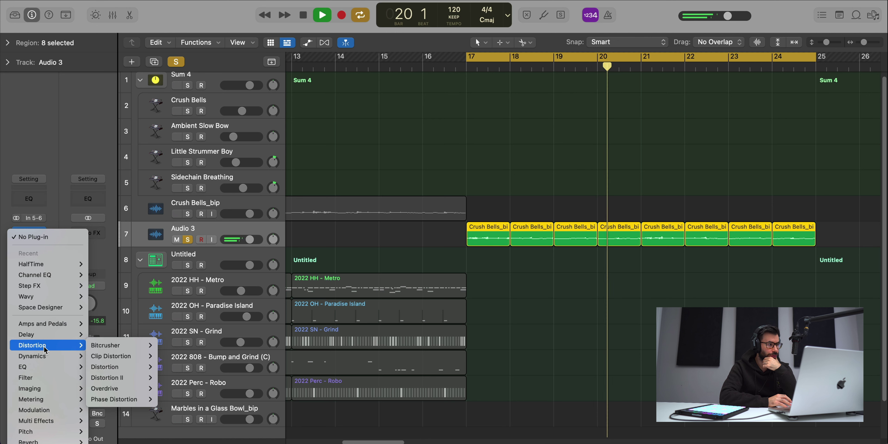
{"action": "mouse_move", "coordinate": [44, 409]}
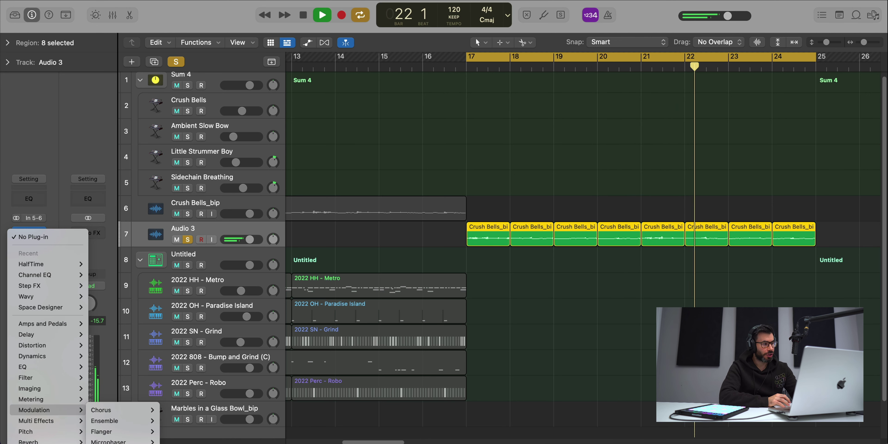
{"action": "left_click", "coordinate": [114, 442]}
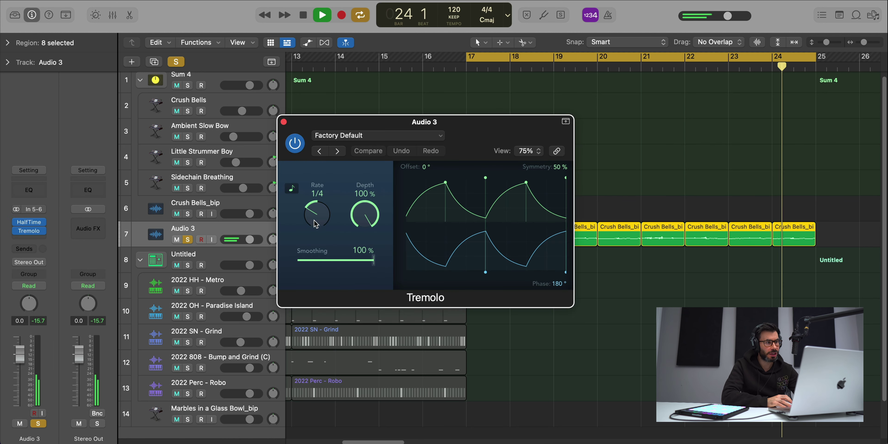
Step: Set the Tremolo to a 1/8 rate, 63% depth and 0% smoothing, and close its window
{"action": "left_click_drag", "start_coordinate": [311, 214], "coordinate": [314, 207]}
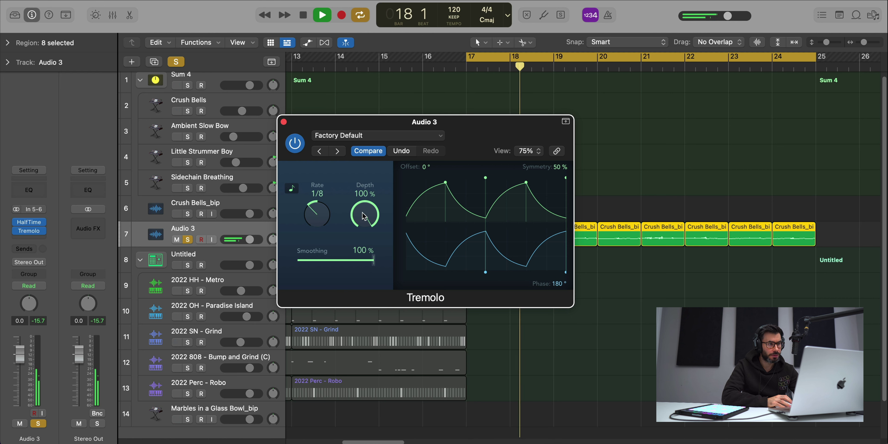
{"action": "left_click_drag", "start_coordinate": [370, 261], "coordinate": [275, 259]}
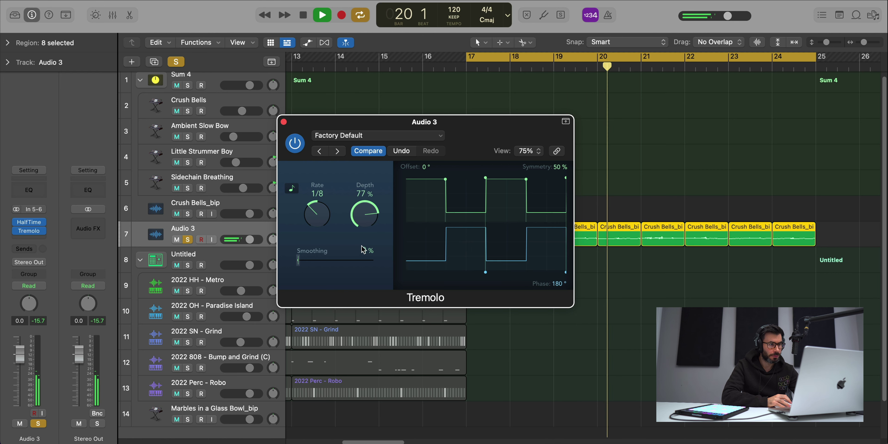
{"action": "left_click_drag", "start_coordinate": [365, 214], "coordinate": [362, 271]}
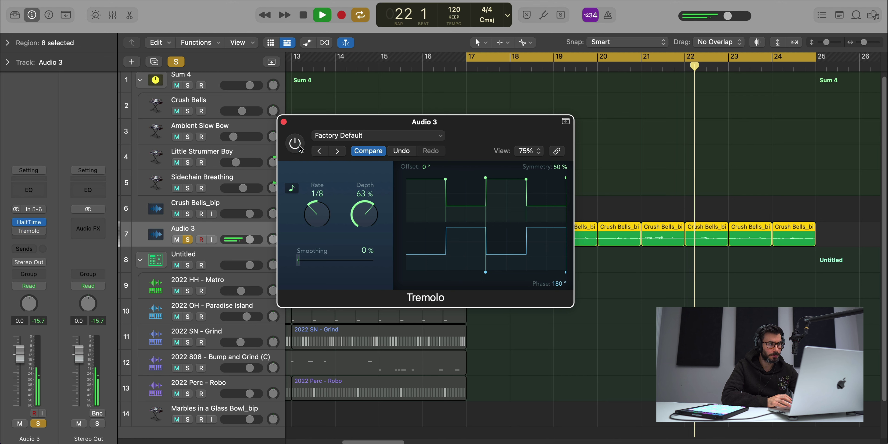
{"action": "left_click", "coordinate": [284, 122]}
Step: Stop playback and repeat all drum regions between bars 9 and 17 so they fill bars 17 to 25
{"action": "scroll", "coordinate": [461, 171], "scroll_direction": "down", "scroll_amount": 5}
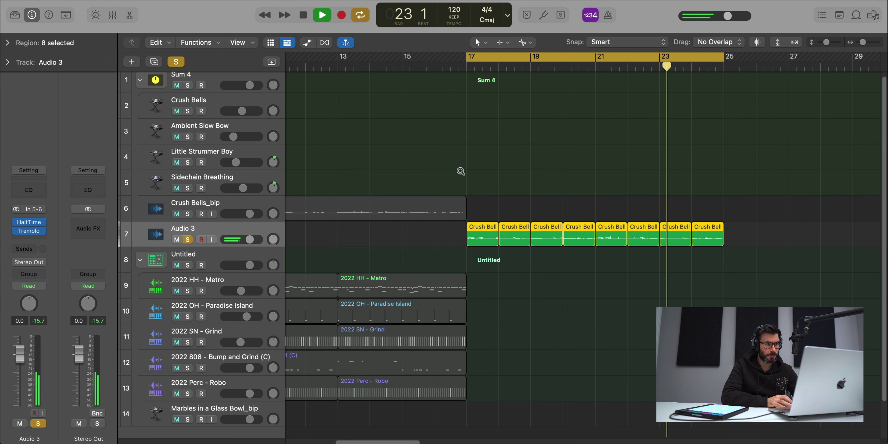
{"action": "key", "text": "space"}
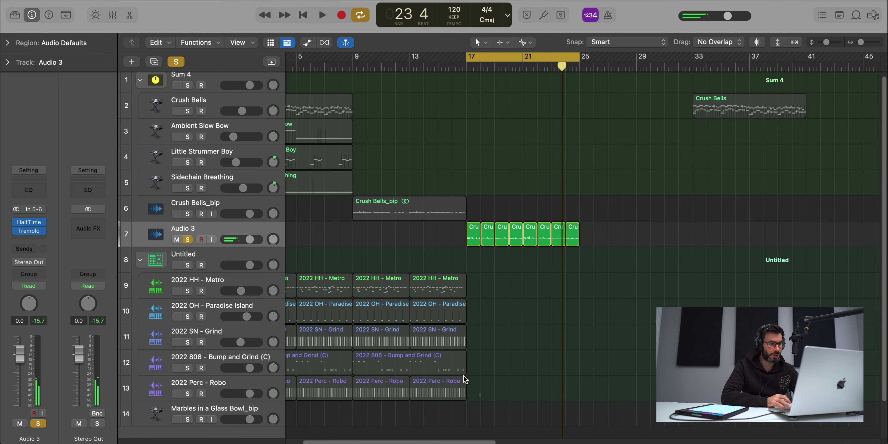
{"action": "left_click_drag", "start_coordinate": [481, 400], "coordinate": [354, 274]}
{"action": "key", "text": "super+r"}
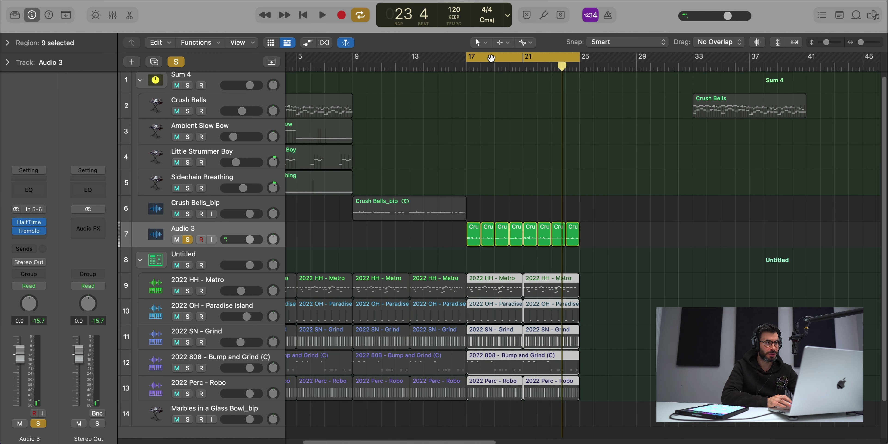
Step: Turn off cycle mode and the Audio 3 solo, and play the full mix from just before bar 17
{"action": "left_click_drag", "start_coordinate": [473, 57], "coordinate": [578, 66]}
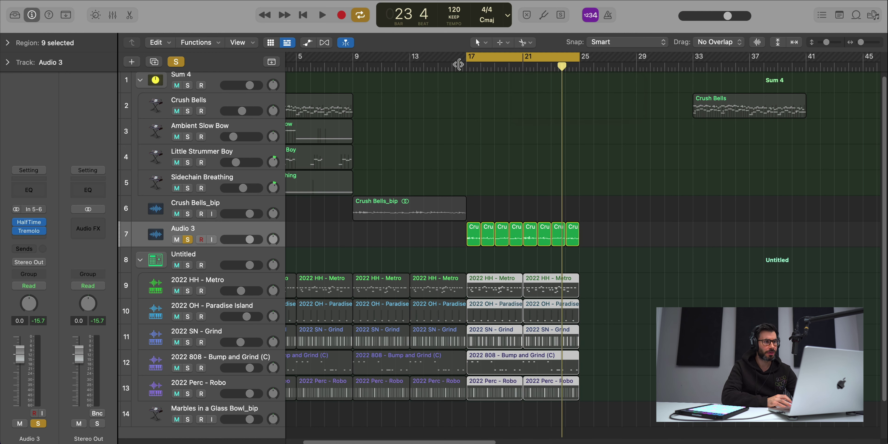
{"action": "left_click", "coordinate": [493, 59]}
{"action": "left_click", "coordinate": [445, 66]}
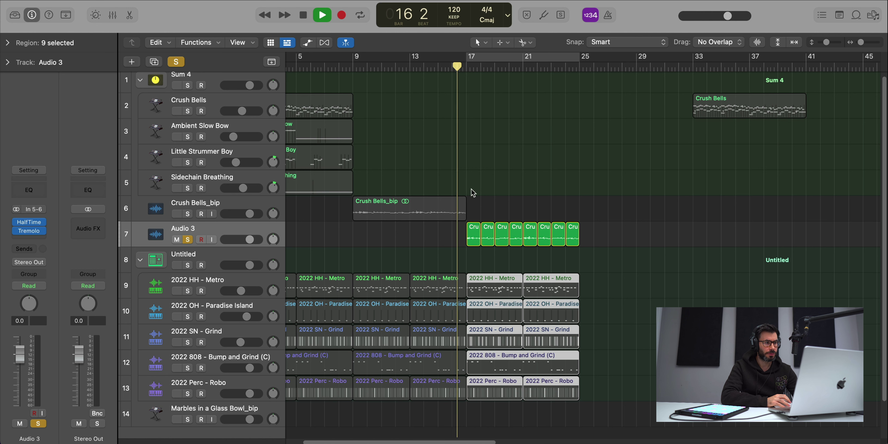
{"action": "key", "text": "space"}
{"action": "left_click", "coordinate": [188, 240]}
{"action": "key", "text": "space"}
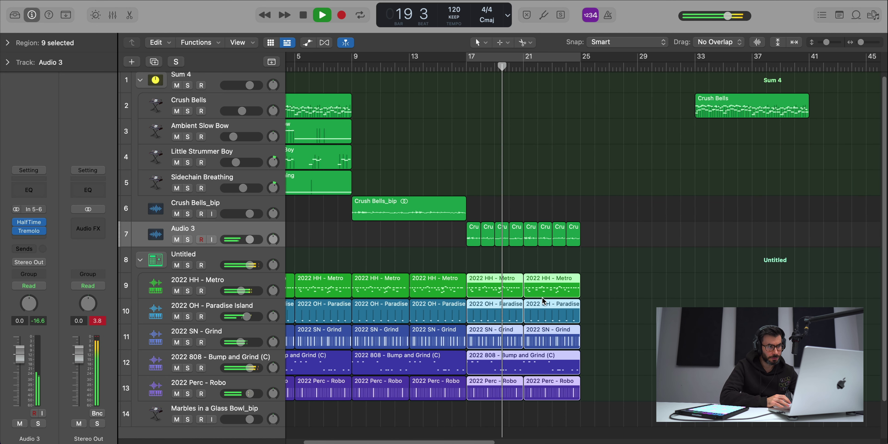
Step: Mute the 2022 Perc - Robo and 2022 SN - Grind regions in bars 17 to 25 and play the section
{"action": "key", "text": "space"}
{"action": "left_click", "coordinate": [497, 342]}
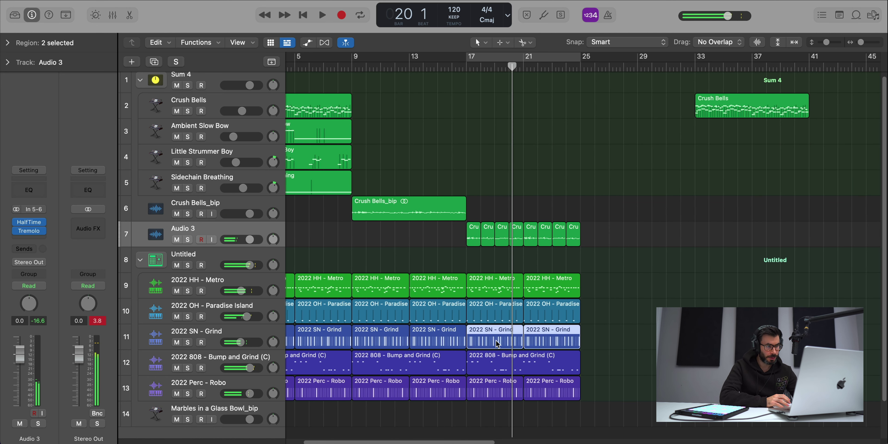
{"action": "left_click_drag", "start_coordinate": [614, 376], "coordinate": [471, 389]}
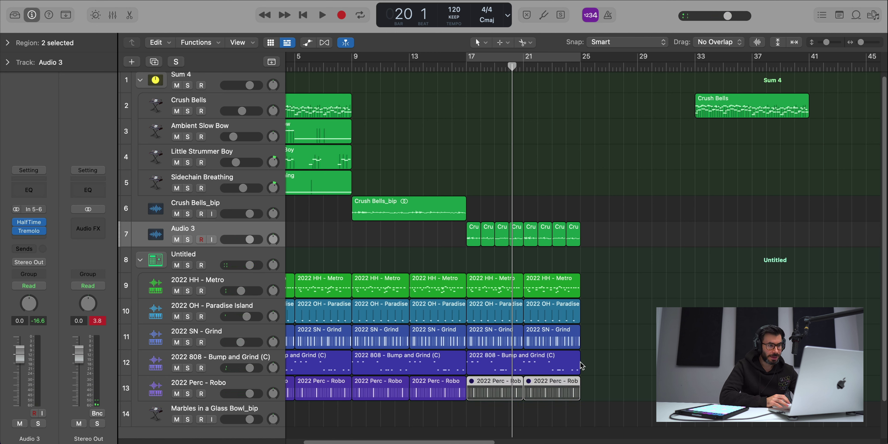
{"action": "left_click", "coordinate": [567, 364]}
{"action": "left_click_drag", "start_coordinate": [601, 341], "coordinate": [485, 326]}
{"action": "key", "text": "m"}
{"action": "left_click_drag", "start_coordinate": [617, 305], "coordinate": [513, 312]}
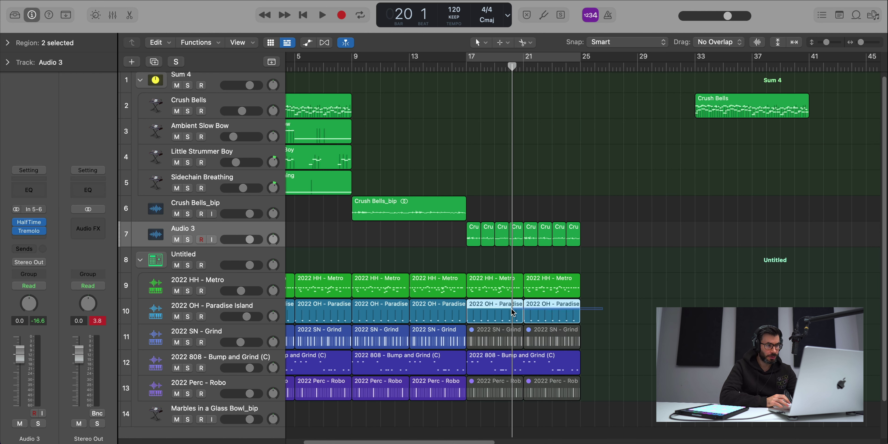
{"action": "left_click", "coordinate": [450, 68]}
{"action": "key", "text": "space"}
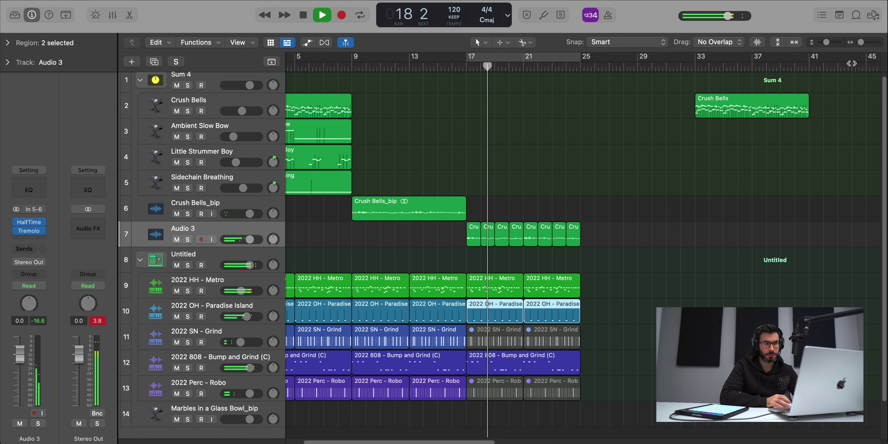
Step: Delete the two 2022 HH - Metro regions in bars 17 to 25 and create an empty pattern region at bar 17
{"action": "key", "text": "space"}
{"action": "left_click_drag", "start_coordinate": [607, 288], "coordinate": [510, 277]}
{"action": "key", "text": "Delete"}
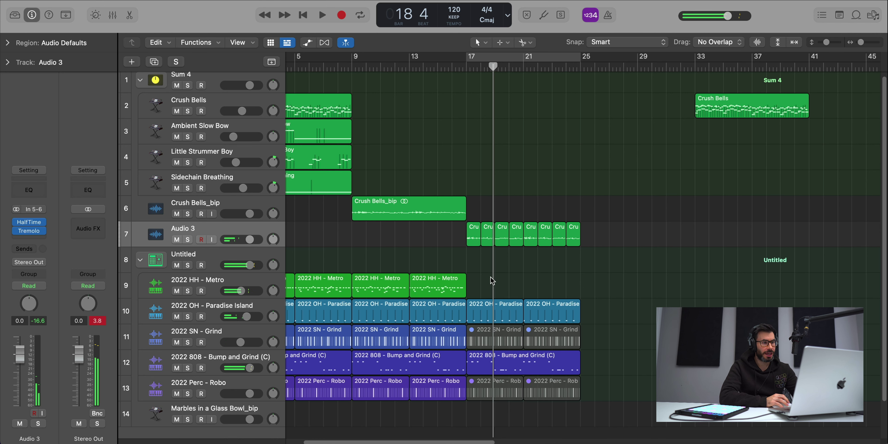
{"action": "right_click", "coordinate": [472, 286]}
{"action": "left_click", "coordinate": [489, 301]}
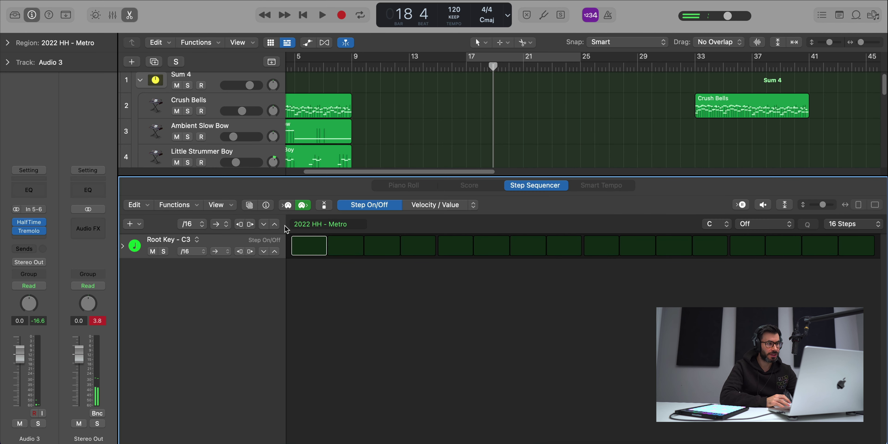
Step: Turn on all 16 steps of the hi-hat pattern's Root Key row and set its step rate to /8
{"action": "left_click", "coordinate": [275, 252]}
{"action": "left_click", "coordinate": [195, 248]}
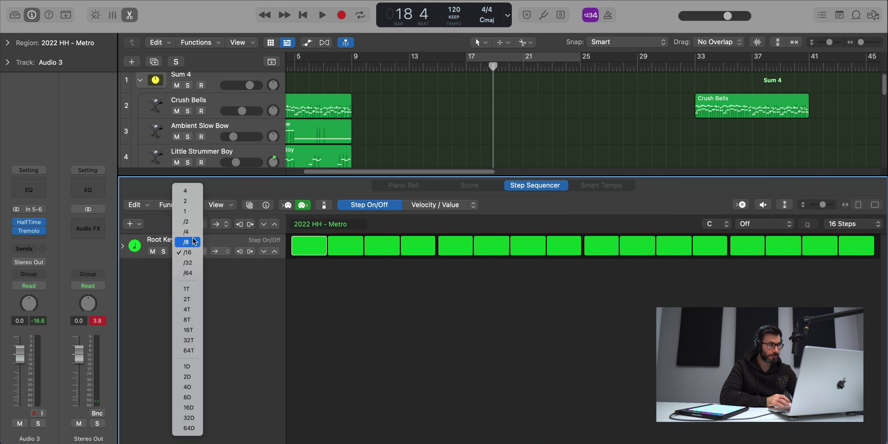
{"action": "left_click", "coordinate": [194, 241]}
Step: Close the step editor, play the section and repeat the new 2022 HH - Metro pattern region up to bar 25
{"action": "key", "text": "space"}
{"action": "key", "text": "e"}
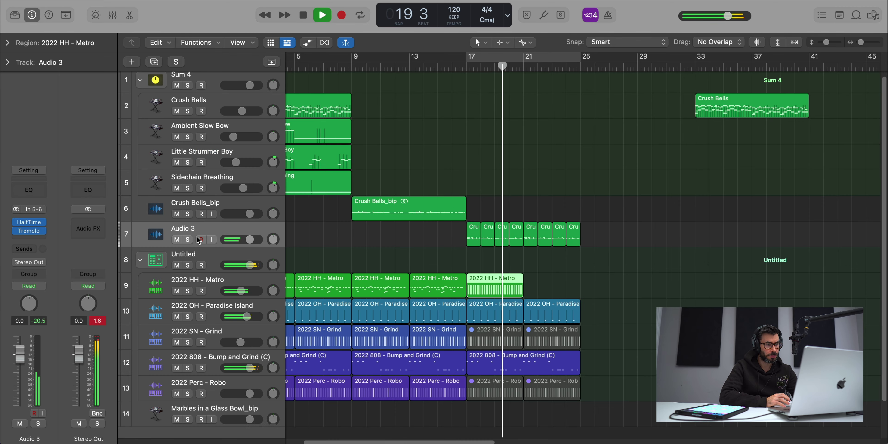
{"action": "key", "text": "super+r"}
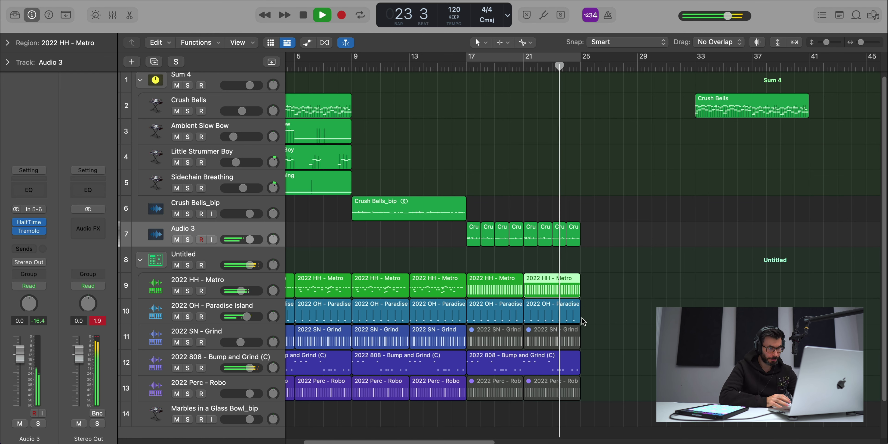
Step: Add the 2022 Clap - Clean.wav sample to the drum kit as its own track with a clap pattern region at bar 17
{"action": "left_click", "coordinate": [856, 15]}
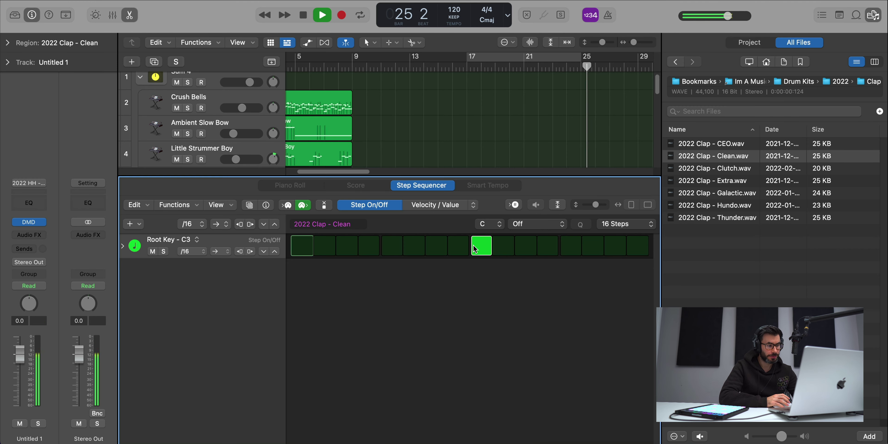
{"action": "key", "text": "x"}
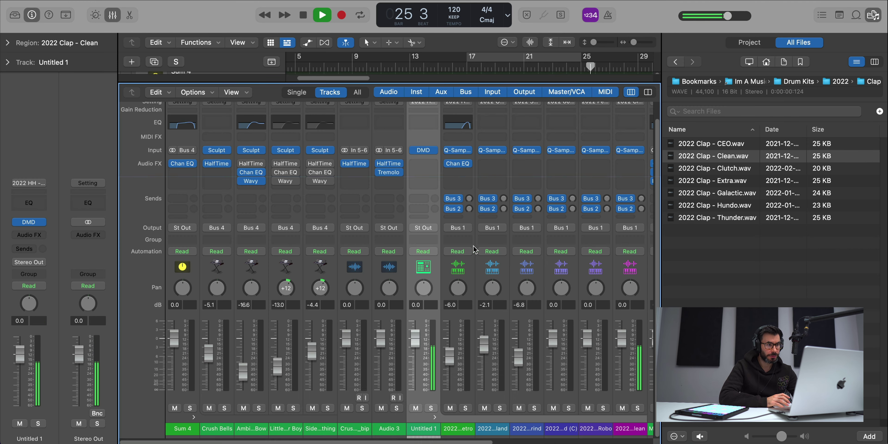
{"action": "key", "text": "x"}
Step: Repeat the 2022 Clap - Clean region up to bar 25 and play bars 17 to 25 as a cycle
{"action": "key", "text": "space"}
{"action": "key", "text": "super+r"}
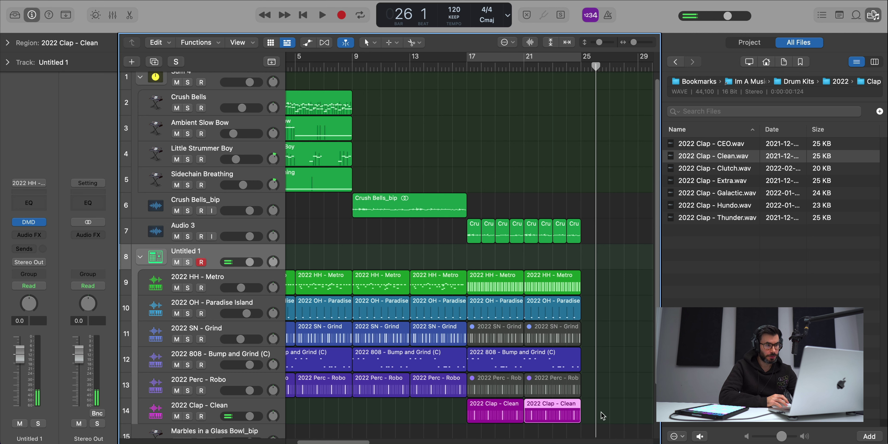
{"action": "key", "text": "super+u"}
{"action": "key", "text": "space"}
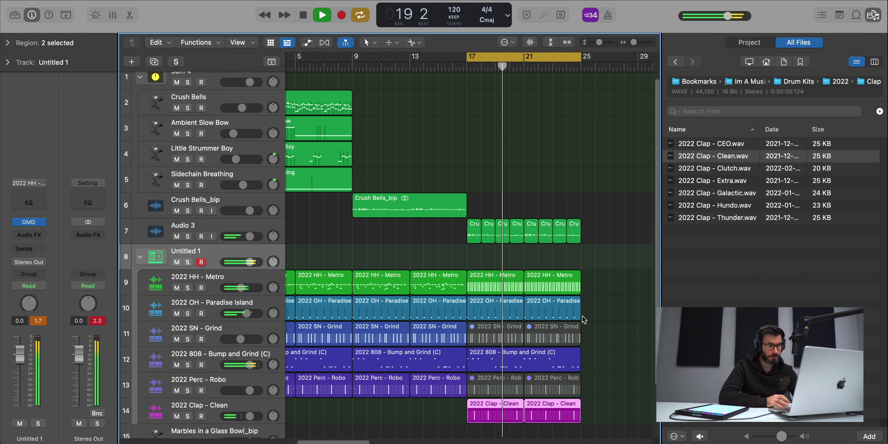
Step: Mute the two 2022 OH - Paradise Island regions in bars 17 to 25 and set the 2022 HH - Metro volume to -9.4 dB
{"action": "left_click_drag", "start_coordinate": [592, 309], "coordinate": [491, 311]}
{"action": "key", "text": "ctrl+m"}
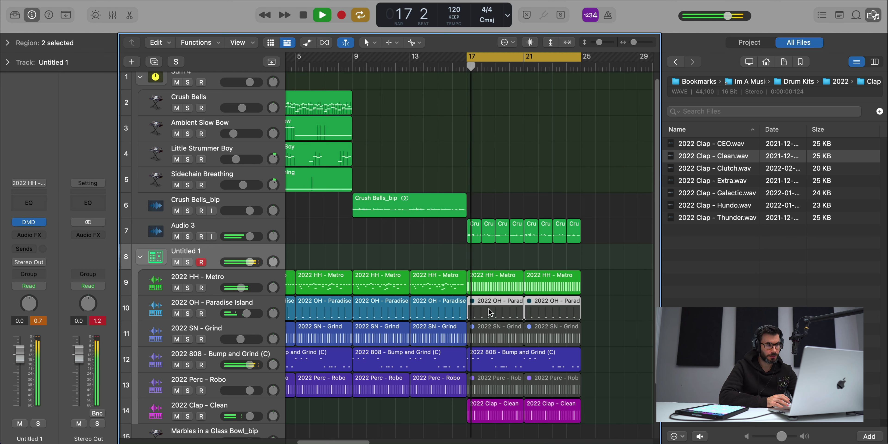
{"action": "left_click_drag", "start_coordinate": [238, 290], "coordinate": [241, 288]}
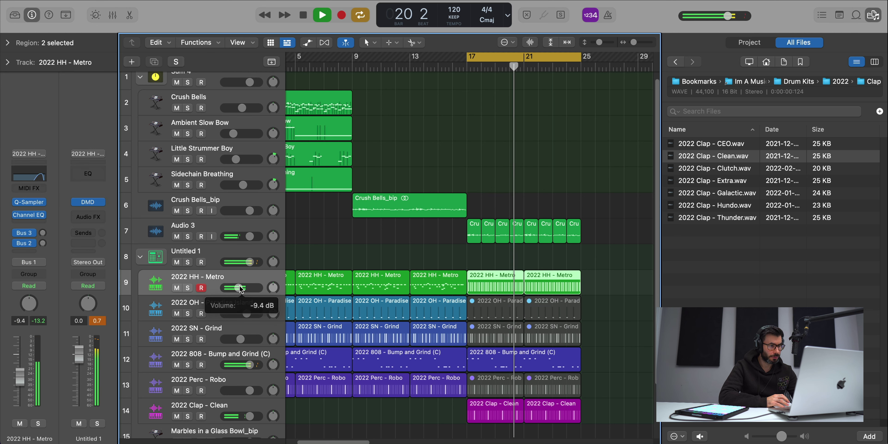
Step: Open the 2022 808 - Bump and Grind (C) region at bar 17 in the Piano Roll with no notes selected
{"action": "key", "text": "super+Up"}
{"action": "key", "text": "super+Up"}
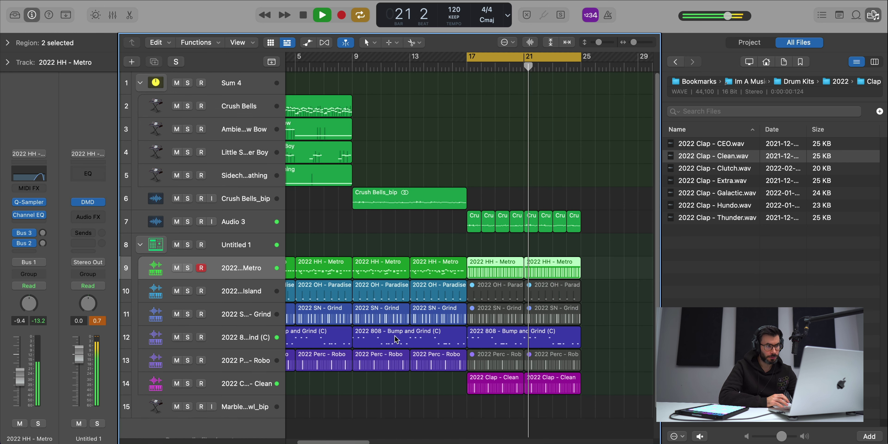
{"action": "key", "text": "super+Up"}
{"action": "key", "text": "Return"}
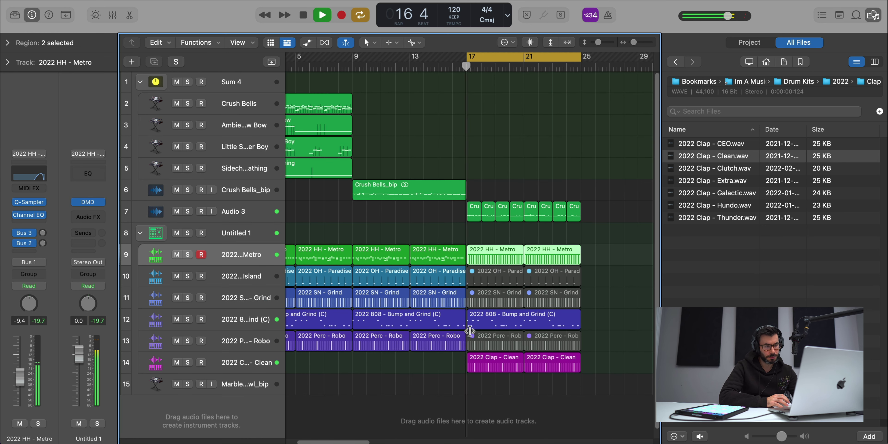
{"action": "double_click", "coordinate": [475, 324]}
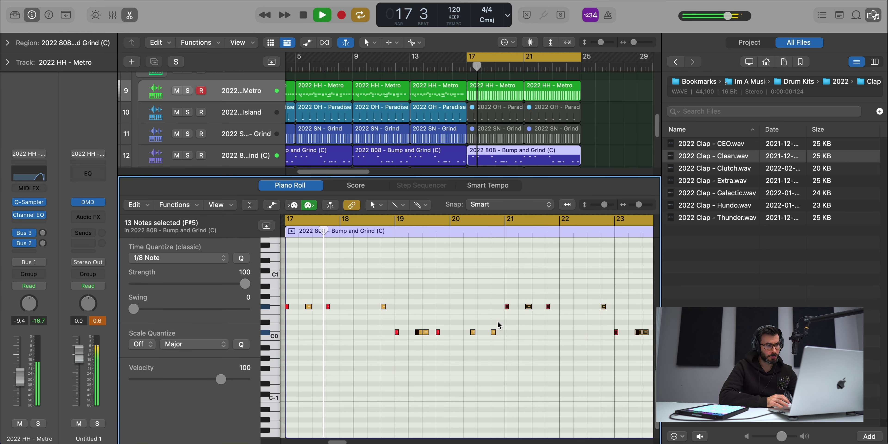
{"action": "left_click", "coordinate": [354, 306], "text": "super"}
{"action": "key", "text": "super+z"}
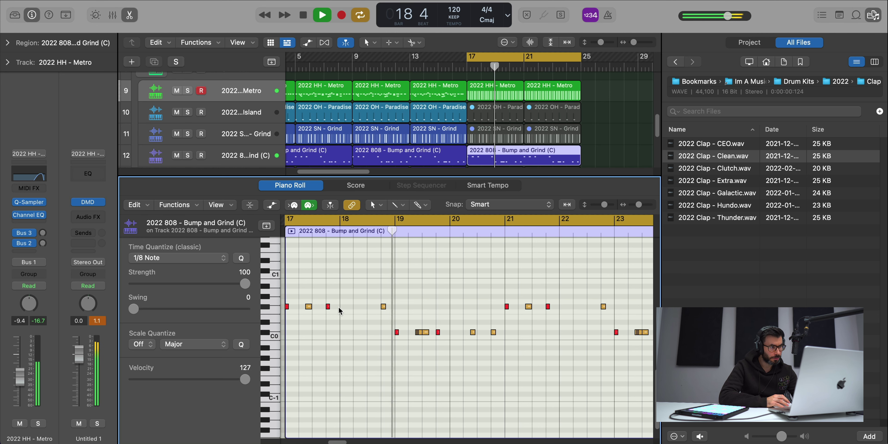
Step: Copy the short 808 note near the end of bar 17 into bar 18, add another just before the copy, and stop playback
{"action": "left_click_drag", "start_coordinate": [327, 306], "coordinate": [359, 309]}
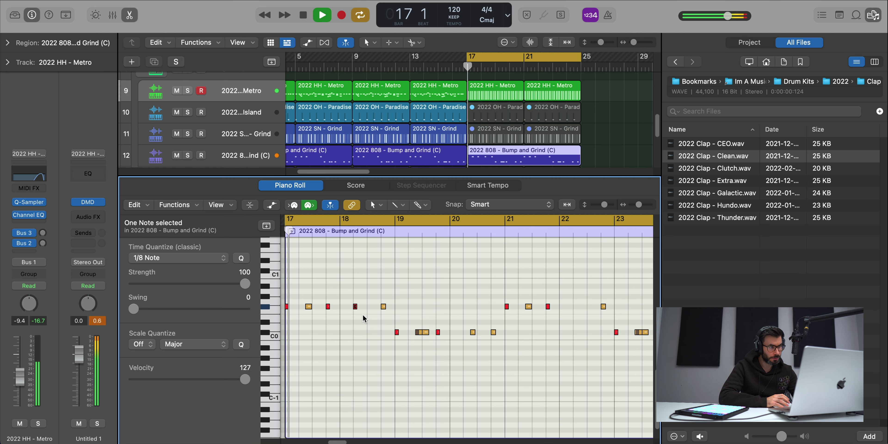
{"action": "scroll", "coordinate": [354, 311], "scroll_direction": "up", "scroll_amount": 3}
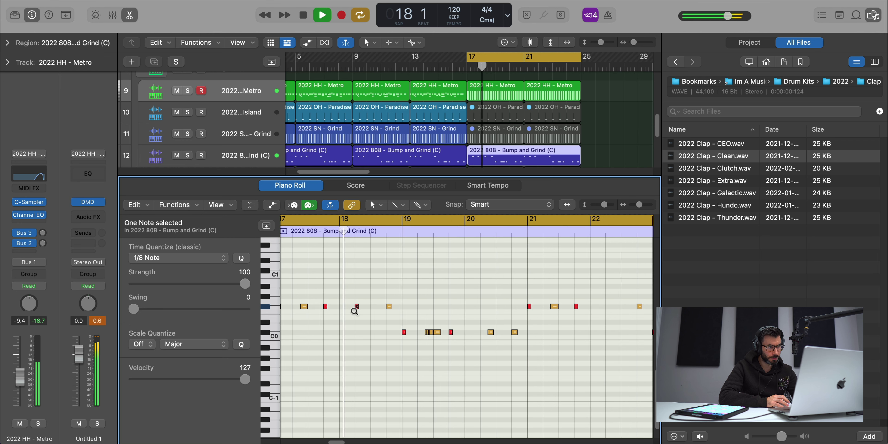
{"action": "left_click", "coordinate": [347, 306], "text": "super"}
{"action": "key", "text": "space"}
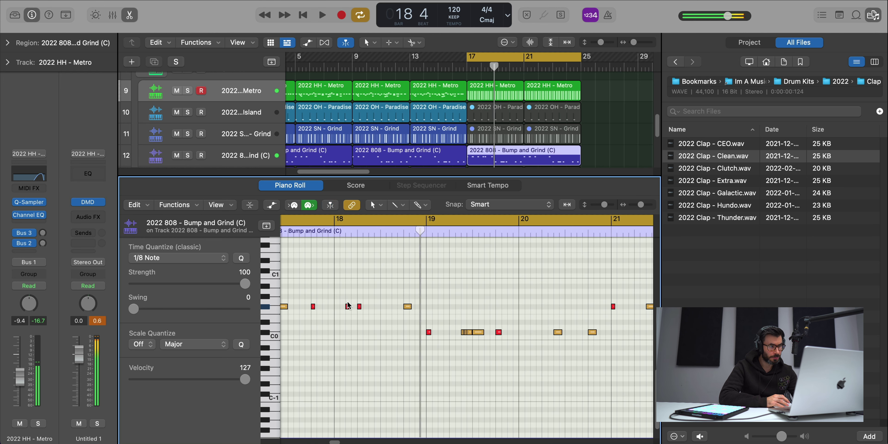
Step: Raise the first short 808 note in bar 18 by one octave and play back the change
{"action": "left_click", "coordinate": [347, 307]}
{"action": "key", "text": "alt+shift+Up"}
{"action": "key", "text": "space"}
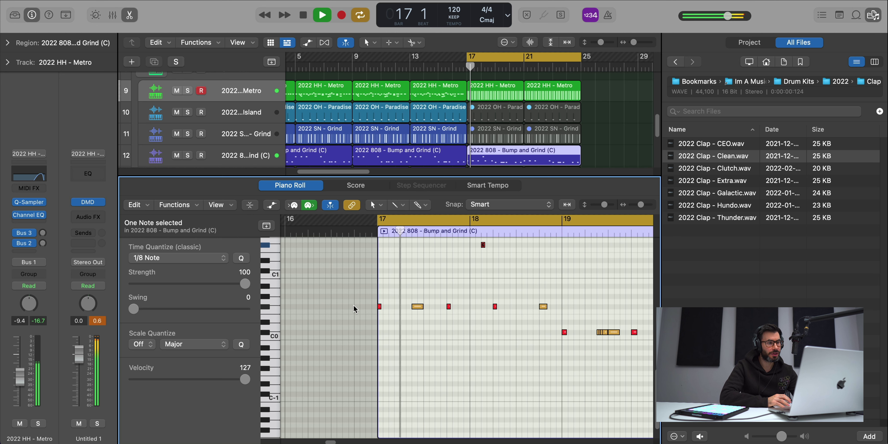
{"action": "scroll", "coordinate": [474, 334], "scroll_direction": "left", "scroll_amount": 1}
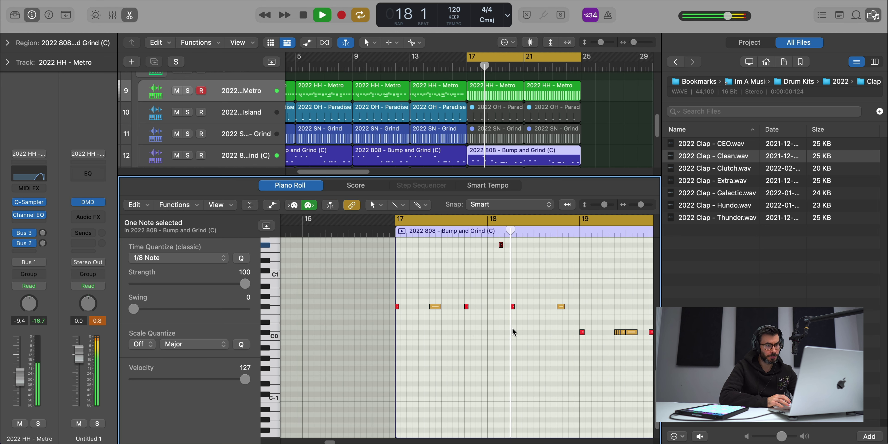
{"action": "scroll", "coordinate": [512, 328], "scroll_direction": "left", "scroll_amount": 2}
{"action": "key", "text": "space"}
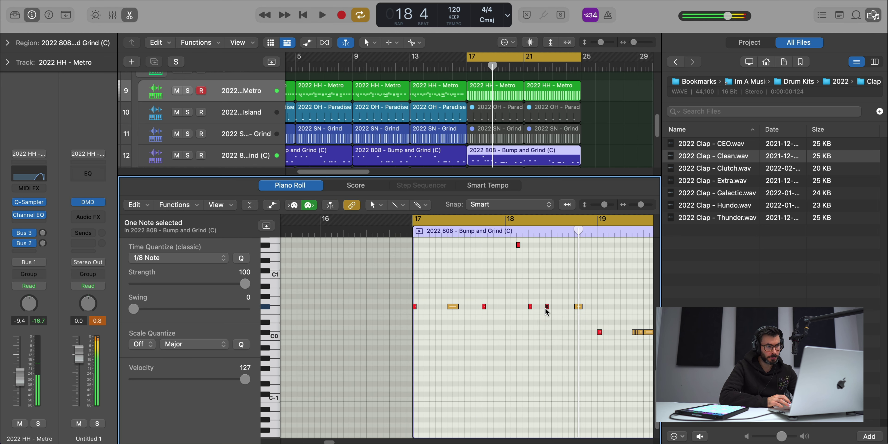
Step: Add short F#0 notes to the 808 region, one before the long note in bar 17 and one mid-bar 18, and play them back
{"action": "key", "text": "space"}
{"action": "left_click", "coordinate": [542, 306]}
{"action": "left_click", "coordinate": [432, 306]}
{"action": "left_click", "coordinate": [426, 307]}
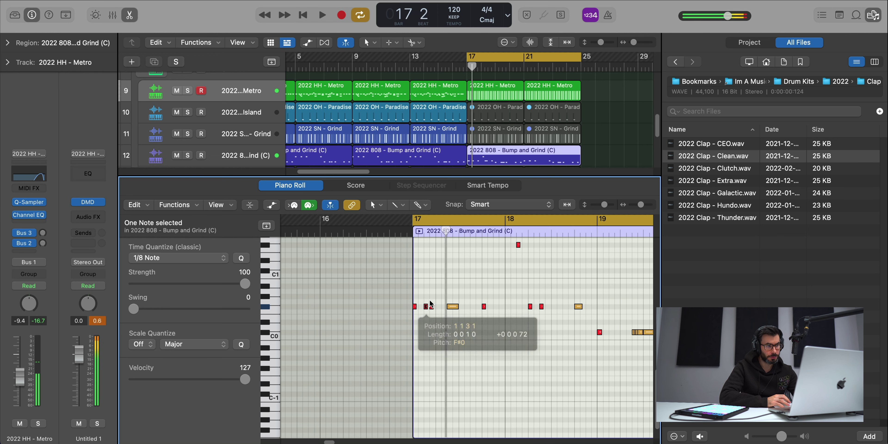
{"action": "key", "text": "Delete"}
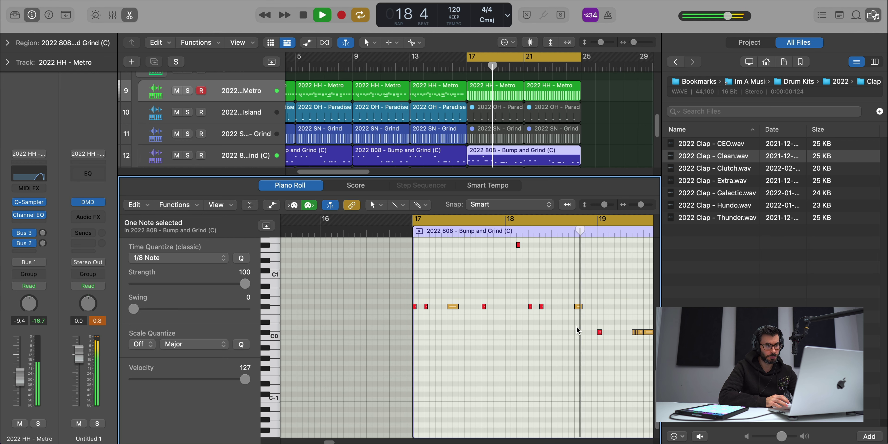
{"action": "scroll", "coordinate": [577, 329], "scroll_direction": "up", "scroll_amount": 2}
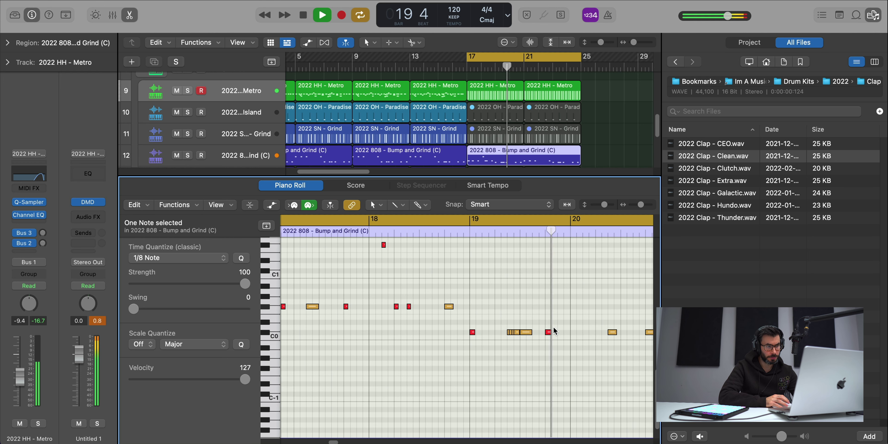
Step: Raise the long 808 note in the middle of bar 19 by one octave and play the region from bar 17
{"action": "key", "text": "space"}
{"action": "left_click", "coordinate": [525, 332]}
{"action": "key", "text": "space"}
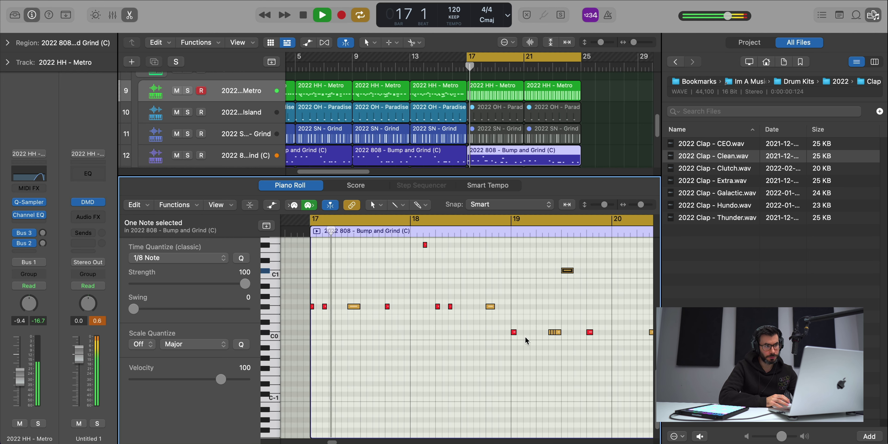
{"action": "scroll", "coordinate": [525, 335], "scroll_direction": "up", "scroll_amount": 2}
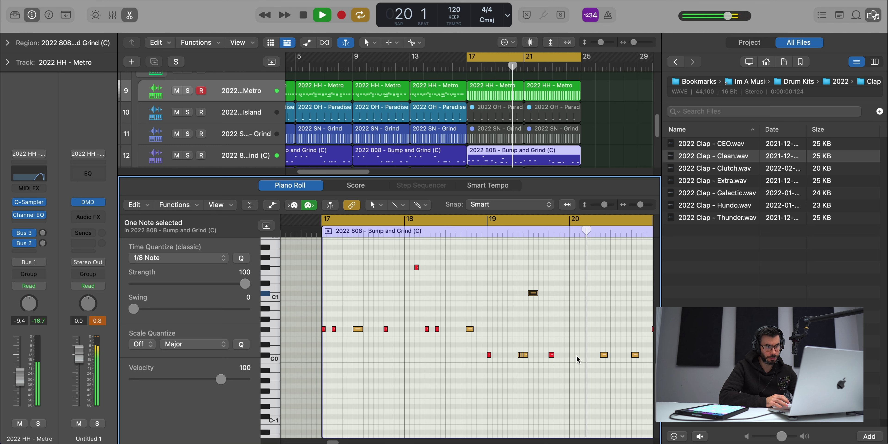
Step: Add a short 808 note right after the last long note of bar 20, play through the region, and close the Piano Roll
{"action": "scroll", "coordinate": [576, 359], "scroll_direction": "right", "scroll_amount": 2}
{"action": "key", "text": "space"}
{"action": "left_click", "coordinate": [591, 355], "text": "super"}
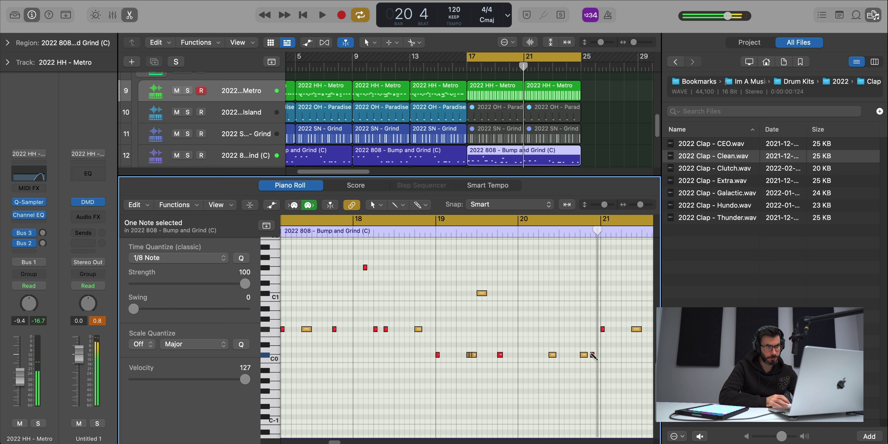
{"action": "key", "text": "space"}
{"action": "key", "text": "super+Right"}
{"action": "scroll", "coordinate": [591, 369], "scroll_direction": "down", "scroll_amount": 3}
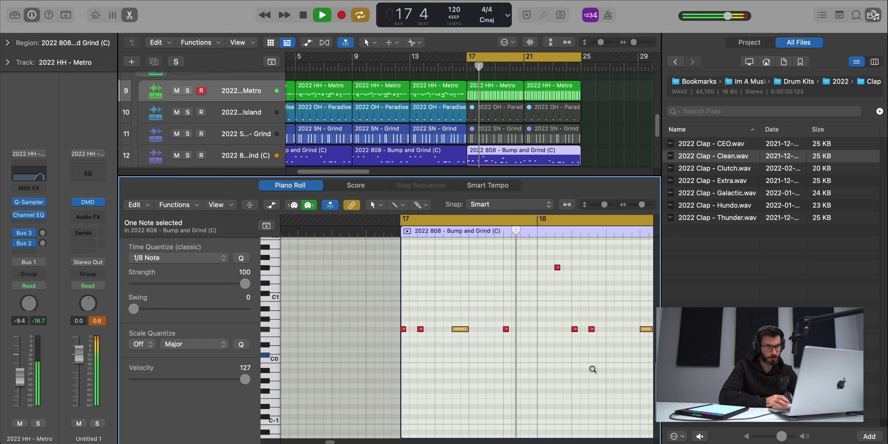
{"action": "scroll", "coordinate": [592, 368], "scroll_direction": "right", "scroll_amount": 5}
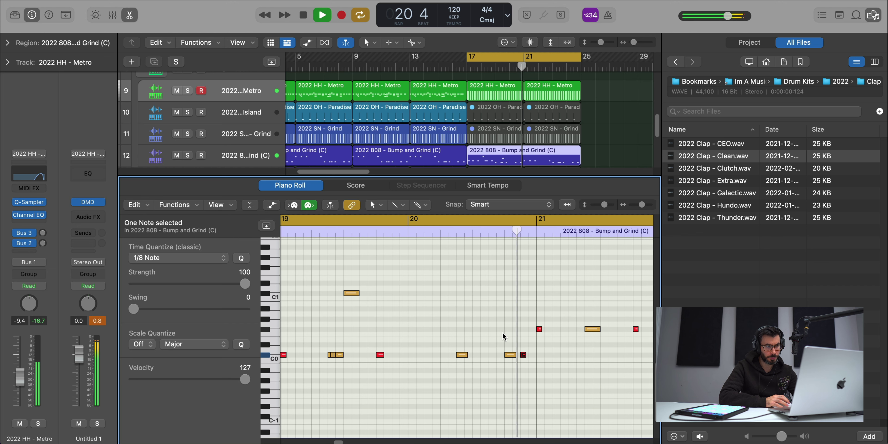
{"action": "scroll", "coordinate": [502, 333], "scroll_direction": "left", "scroll_amount": 8}
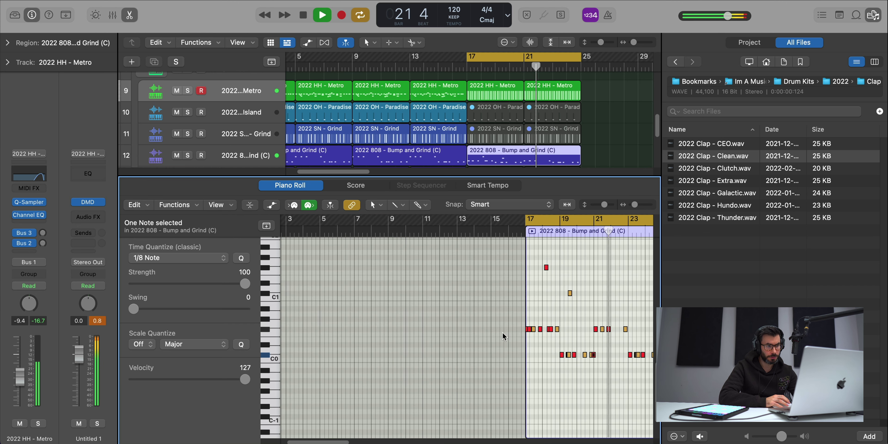
{"action": "scroll", "coordinate": [503, 333], "scroll_direction": "right", "scroll_amount": 3}
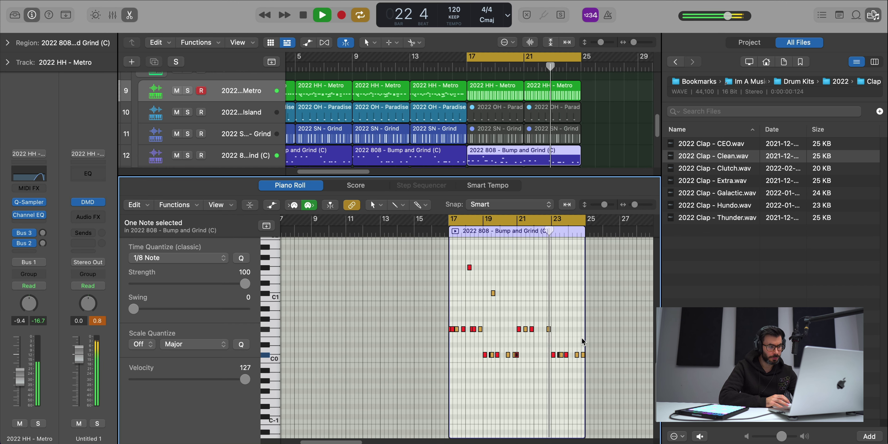
{"action": "key", "text": "p"}
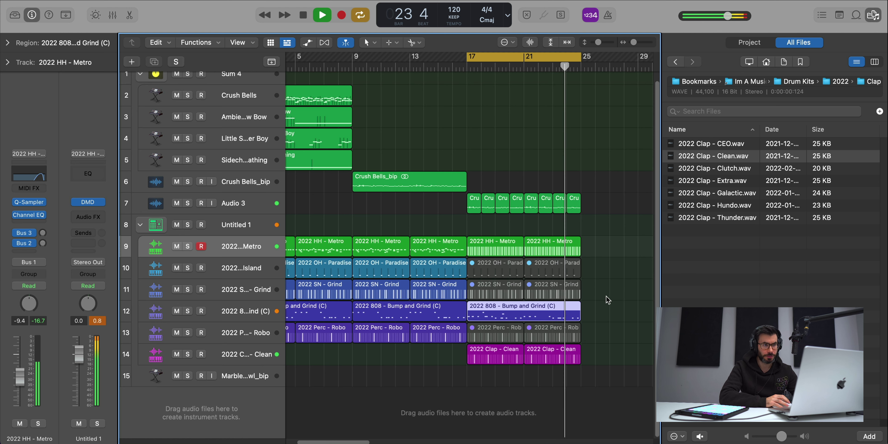
Step: Audition samples in the 2022 Kick folder and add 2022 Kick - Punch.wav to the Drum Machine Designer kit
{"action": "left_click", "coordinate": [840, 81]}
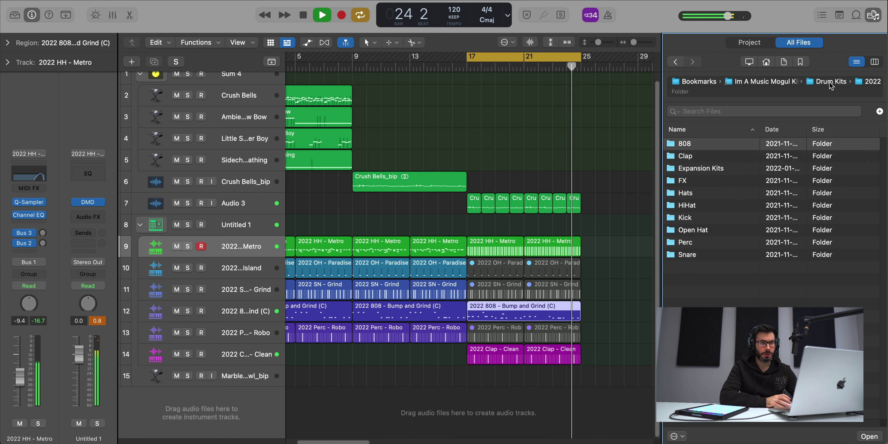
{"action": "left_click", "coordinate": [698, 217]}
{"action": "double_click", "coordinate": [698, 217]}
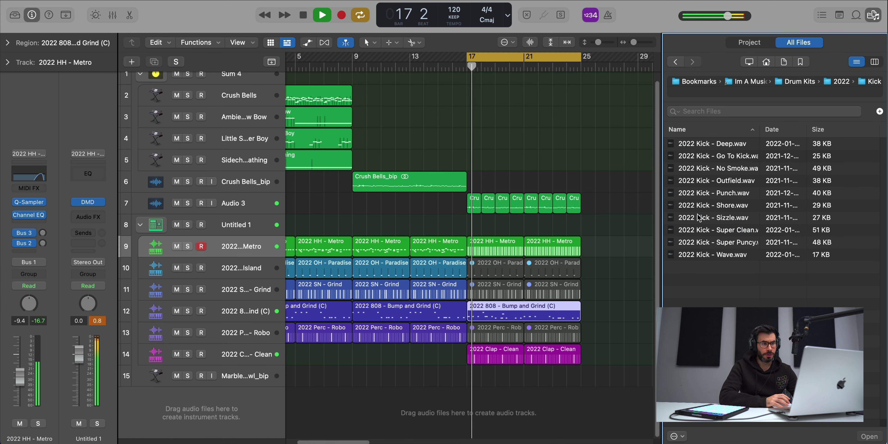
{"action": "left_click", "coordinate": [713, 194]}
{"action": "left_click", "coordinate": [712, 205]}
{"action": "left_click", "coordinate": [709, 193]}
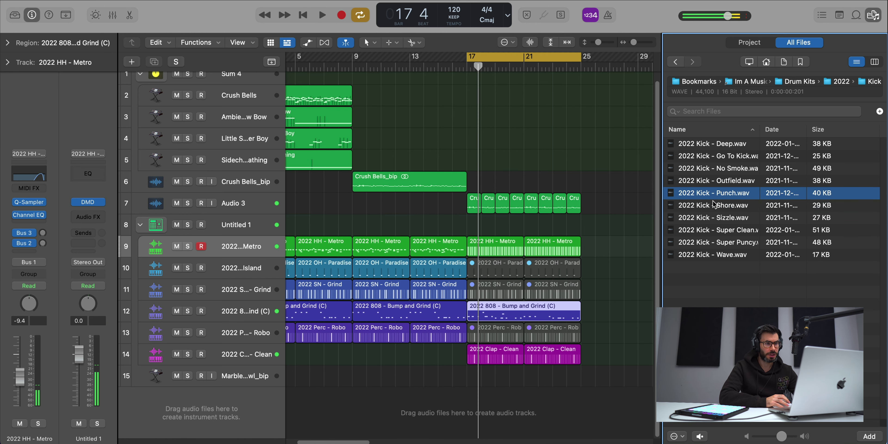
{"action": "left_click_drag", "start_coordinate": [713, 201], "coordinate": [229, 239]}
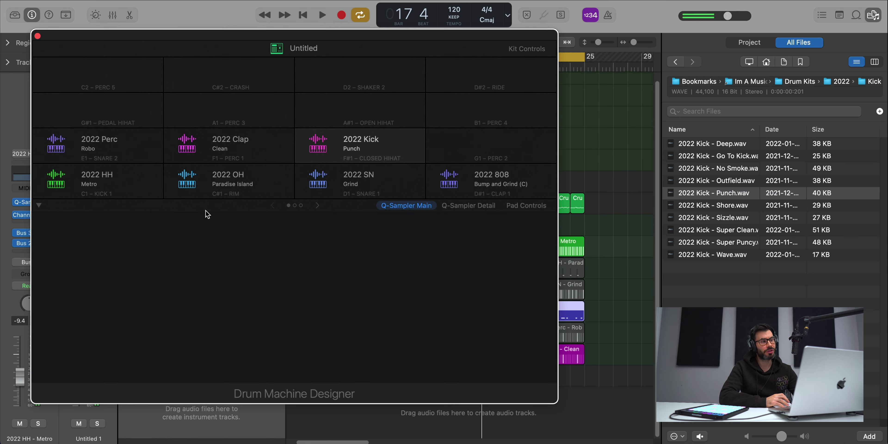
{"action": "left_click", "coordinate": [37, 35]}
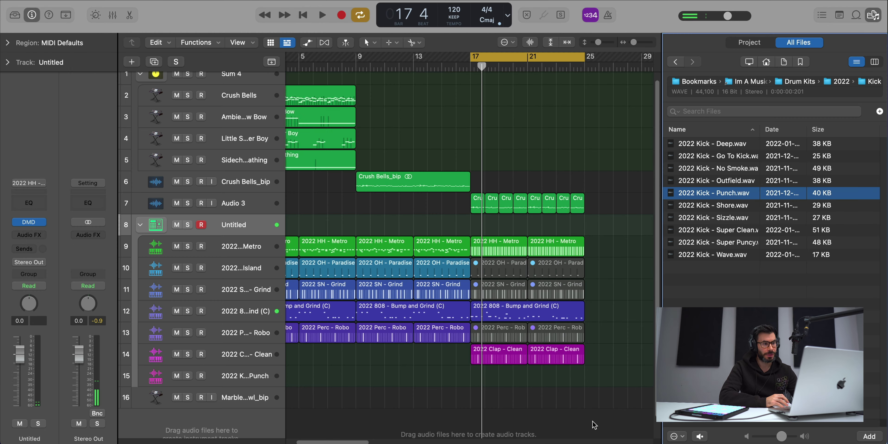
Step: Create a pattern region at bar 17 on the 2022 Kick - Punch track, hide the file browser, and start playback
{"action": "right_click", "coordinate": [475, 377]}
{"action": "left_click", "coordinate": [483, 387]}
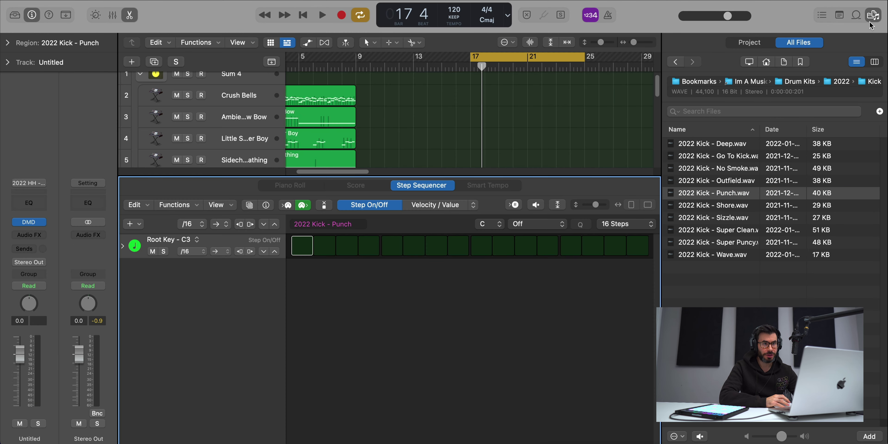
{"action": "key", "text": "f"}
{"action": "key", "text": "space"}
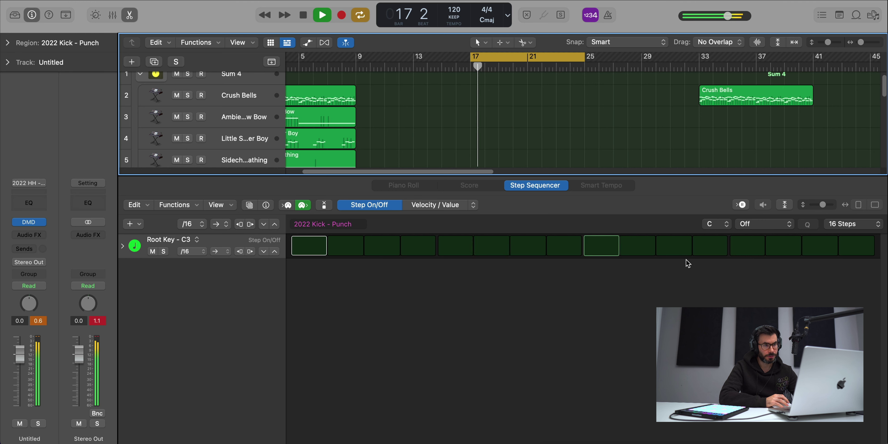
Step: Turn on steps 13 and 1 in the 2022 Kick - Punch pattern and play it against the arrangement
{"action": "left_click", "coordinate": [742, 252]}
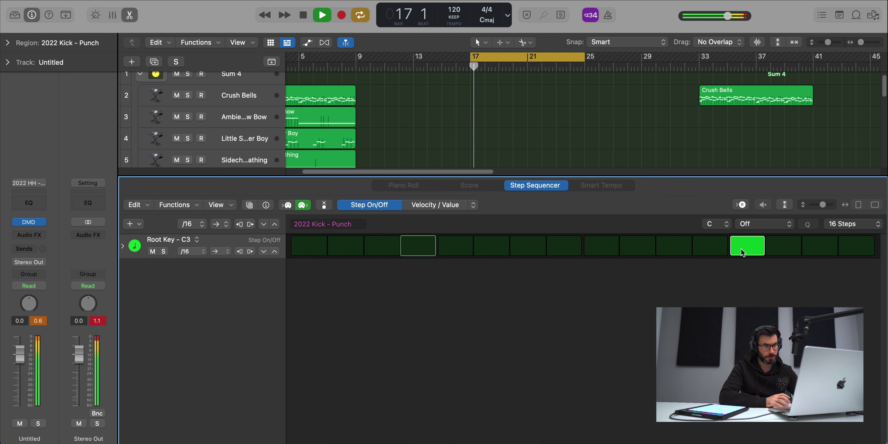
{"action": "key", "text": "e"}
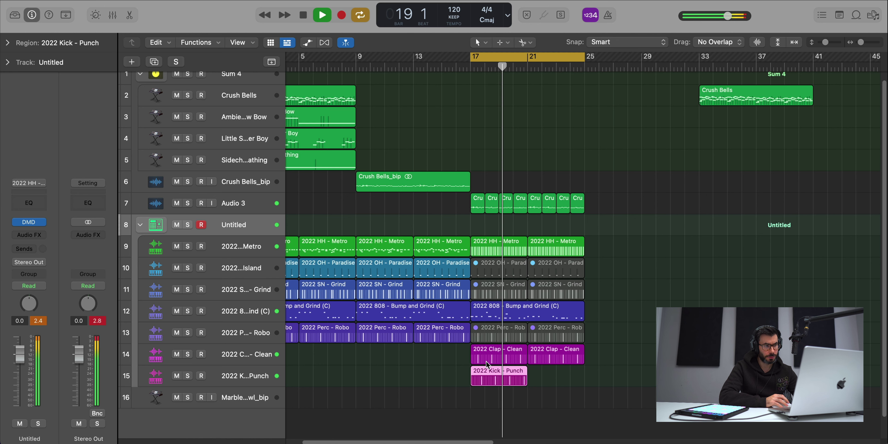
{"action": "key", "text": "e"}
{"action": "left_click", "coordinate": [315, 253]}
{"action": "key", "text": "space"}
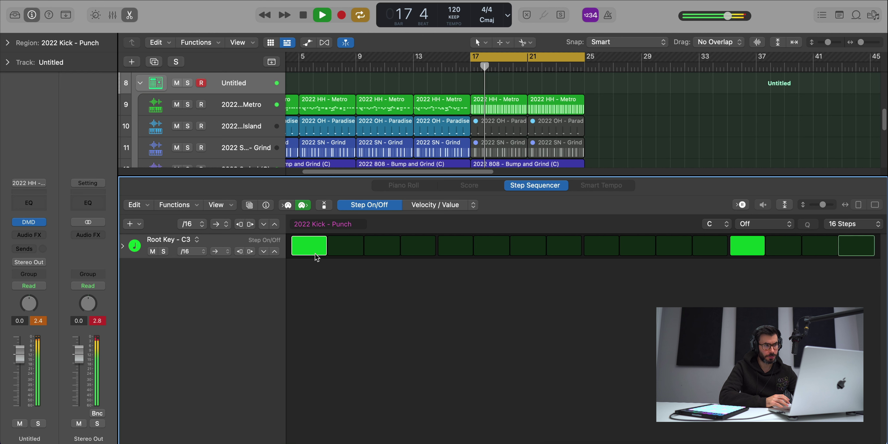
Step: Extend the kick pattern to 32 steps with hits on steps 1, 13 and 29, and close the Step Sequencer
{"action": "left_click", "coordinate": [850, 230]}
{"action": "left_click", "coordinate": [845, 247]}
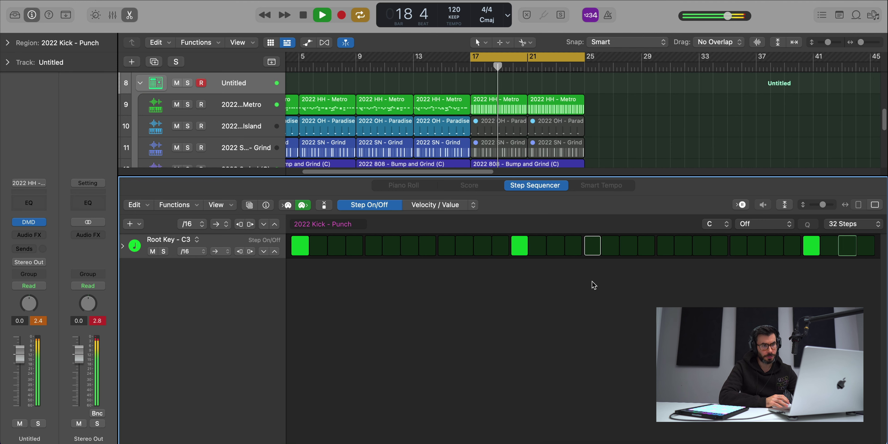
{"action": "key", "text": "e"}
{"action": "key", "text": "space"}
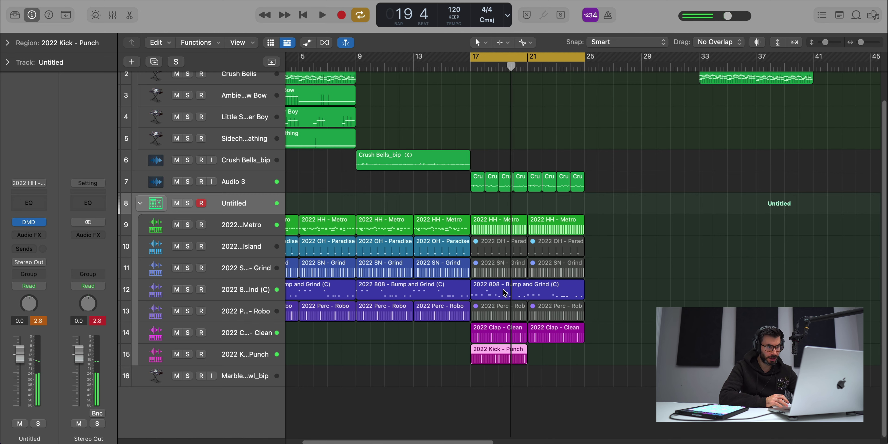
Step: Mute the short note late in bar 17 of the 2022 808 - Bump and Grind (C) region and resume playback
{"action": "double_click", "coordinate": [504, 292]}
{"action": "key", "text": "space"}
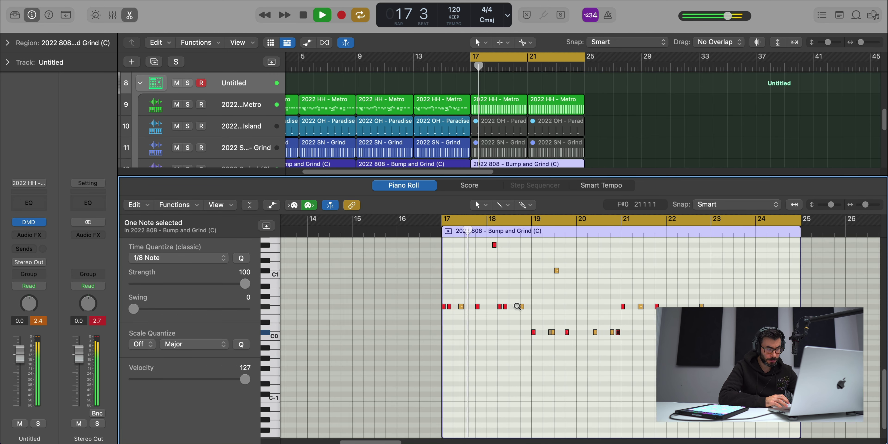
{"action": "scroll", "coordinate": [517, 306], "scroll_direction": "up", "scroll_amount": 3}
{"action": "key", "text": "space"}
{"action": "left_click_drag", "start_coordinate": [501, 301], "coordinate": [477, 314]}
{"action": "key", "text": "ctrl+m"}
{"action": "key", "text": "space"}
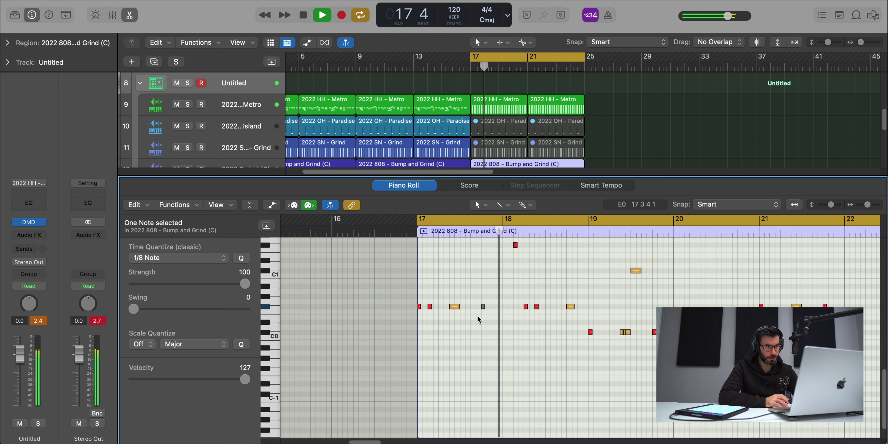
Step: Mute the long 808 note near the end of bar 18 and select the short note near the end of bar 19
{"action": "left_click_drag", "start_coordinate": [570, 290], "coordinate": [570, 324]}
{"action": "key", "text": "ctrl+m"}
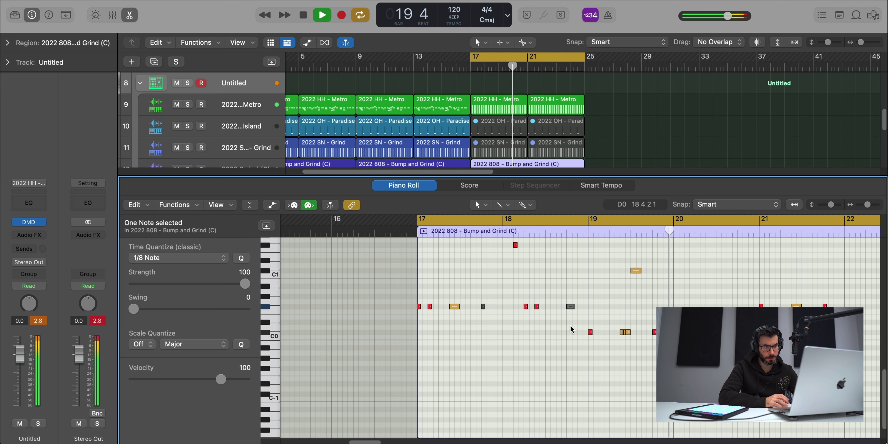
{"action": "left_click_drag", "start_coordinate": [644, 323], "coordinate": [657, 341]}
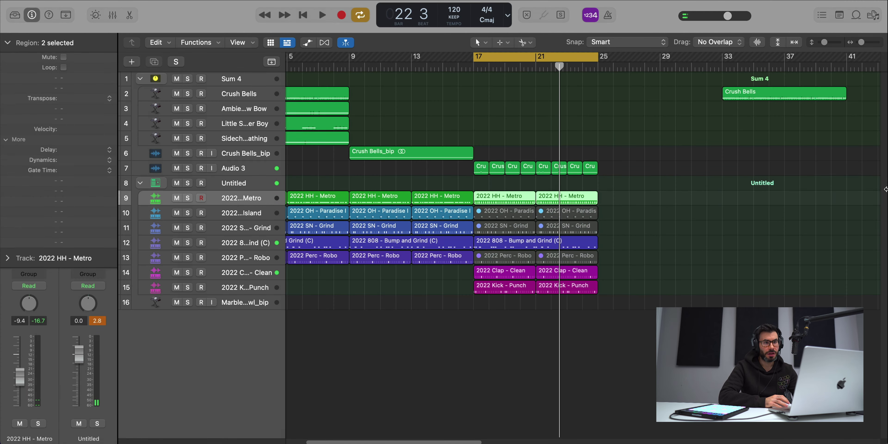
Step: Audition hi-hats in the 2022 HiHat folder and add 2022 HH - Lot.wav to the Drum Machine Designer kit
{"action": "left_click", "coordinate": [874, 16]}
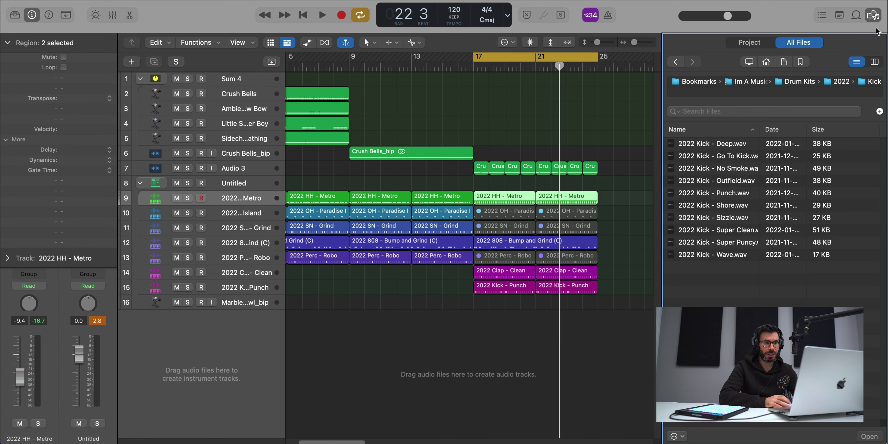
{"action": "left_click", "coordinate": [841, 82]}
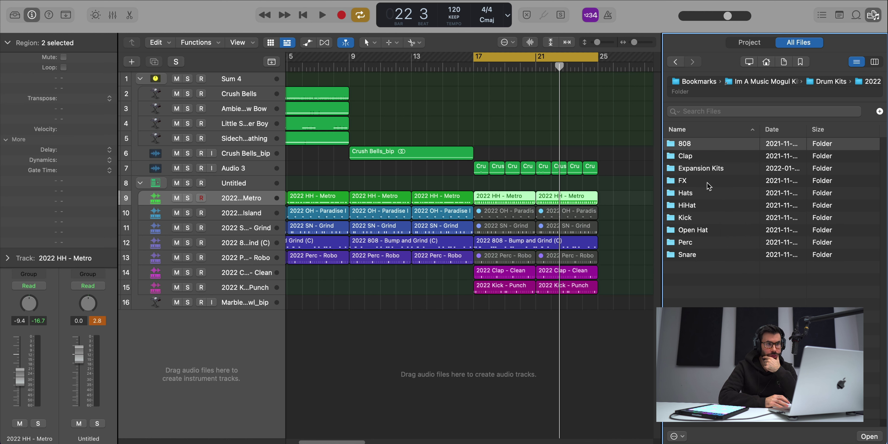
{"action": "double_click", "coordinate": [701, 205]}
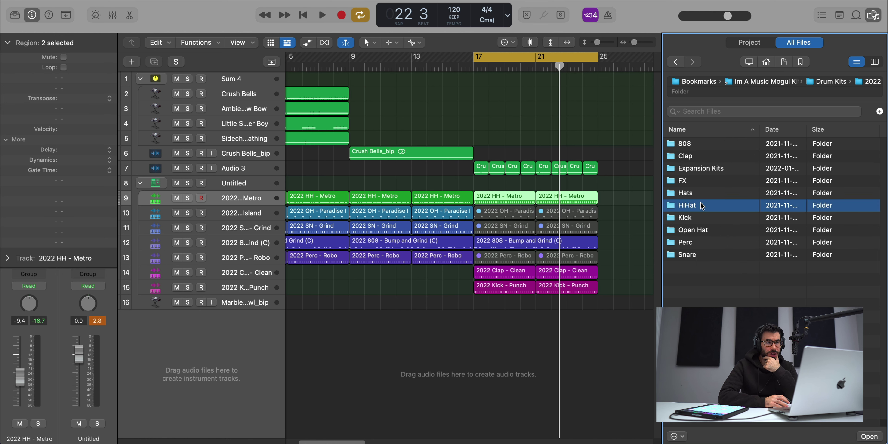
{"action": "left_click", "coordinate": [733, 242]}
{"action": "left_click", "coordinate": [727, 257]}
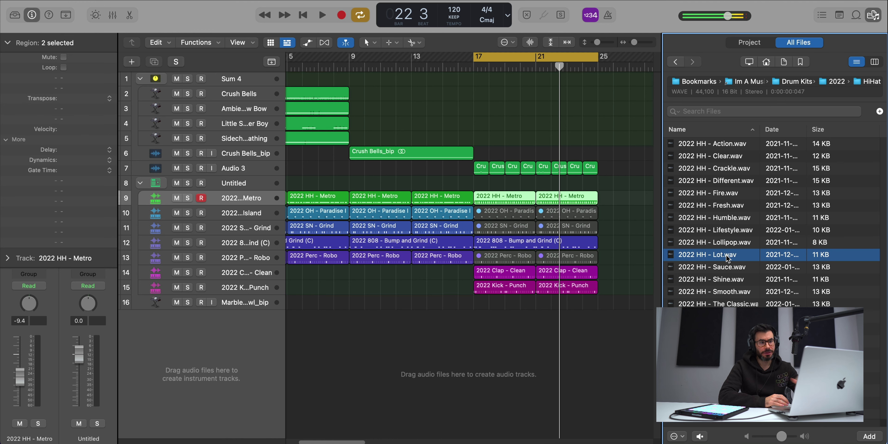
{"action": "left_click_drag", "start_coordinate": [738, 256], "coordinate": [212, 205]}
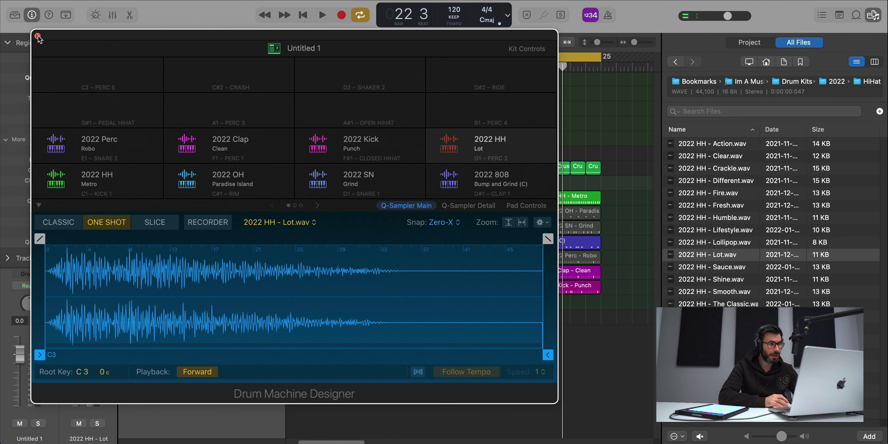
Step: Close Drum Machine Designer, move both 2022 HH - Metro regions in bars 17 to 25 onto the 2022 HH - Lot track, and play them
{"action": "left_click", "coordinate": [37, 36]}
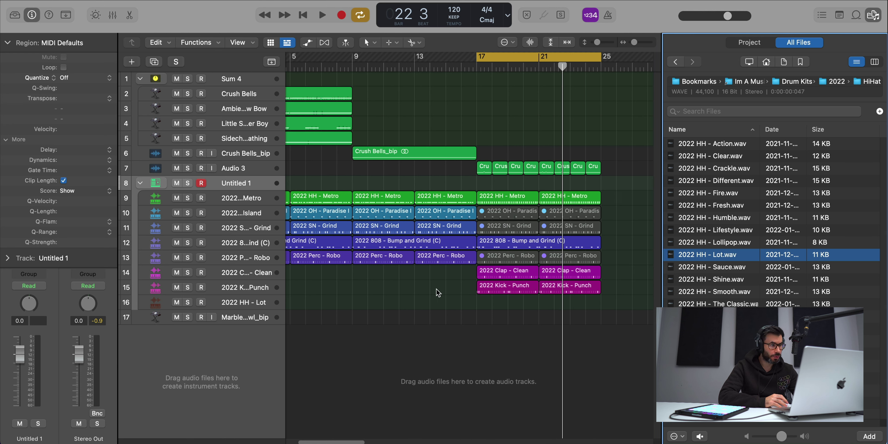
{"action": "left_click_drag", "start_coordinate": [622, 204], "coordinate": [506, 301]}
{"action": "key", "text": "space"}
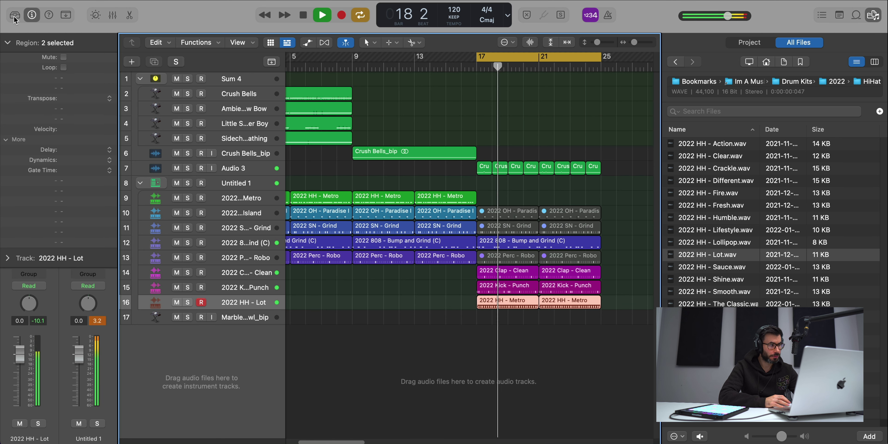
Step: Open the 2022 HH - Lot track's Q-Sampler, add a fade-in of about 18 ms to the sample, and resume playback
{"action": "left_click", "coordinate": [8, 42]}
{"action": "key", "text": "space"}
{"action": "left_click", "coordinate": [30, 206]}
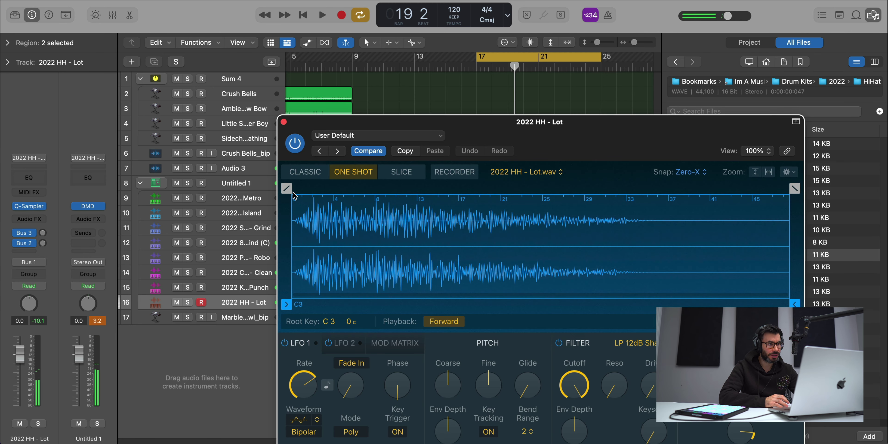
{"action": "mouse_move", "coordinate": [295, 195]}
{"action": "left_mouse_down"}
{"action": "mouse_move", "coordinate": [467, 207]}
{"action": "mouse_move", "coordinate": [458, 188]}
{"action": "mouse_move", "coordinate": [478, 188]}
{"action": "left_mouse_up"}
{"action": "key", "text": "space"}
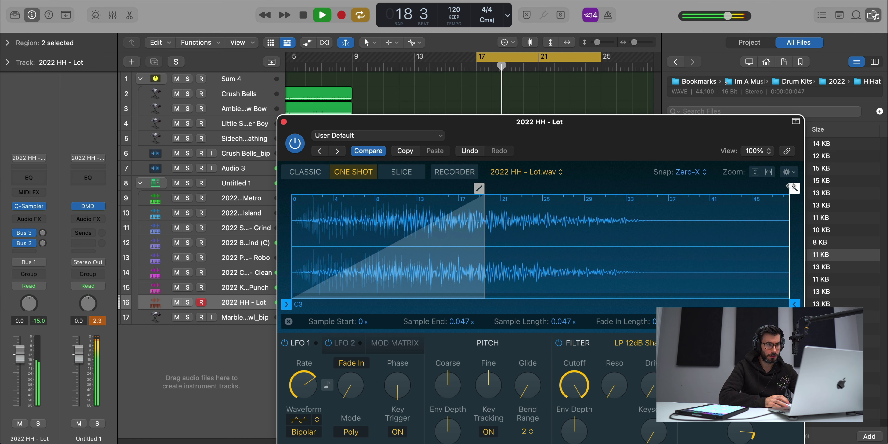
Step: Add a fade-out of about 3 ms, set the sample start to 0.005 s, readjust the fade-in, and close Q-Sampler
{"action": "mouse_move", "coordinate": [793, 187]}
{"action": "left_mouse_down"}
{"action": "mouse_move", "coordinate": [486, 189]}
{"action": "mouse_move", "coordinate": [762, 188]}
{"action": "left_mouse_up"}
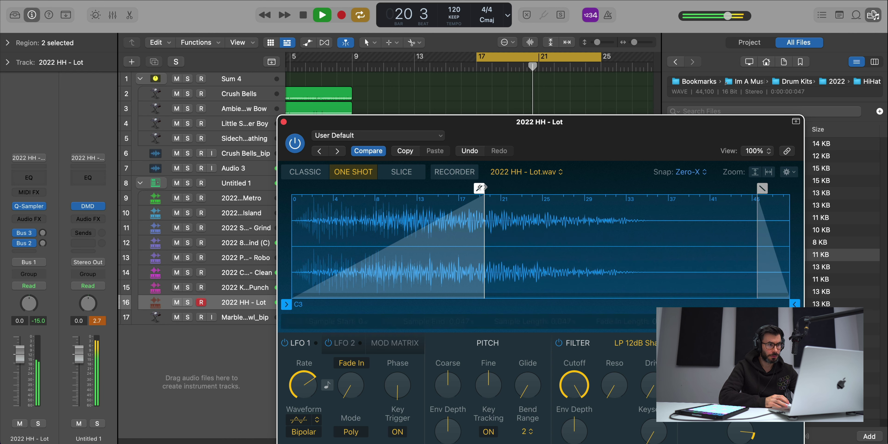
{"action": "mouse_move", "coordinate": [484, 189]}
{"action": "left_mouse_down"}
{"action": "mouse_move", "coordinate": [588, 190]}
{"action": "mouse_move", "coordinate": [603, 204]}
{"action": "mouse_move", "coordinate": [516, 207]}
{"action": "left_mouse_up"}
{"action": "left_click_drag", "start_coordinate": [279, 305], "coordinate": [339, 305]}
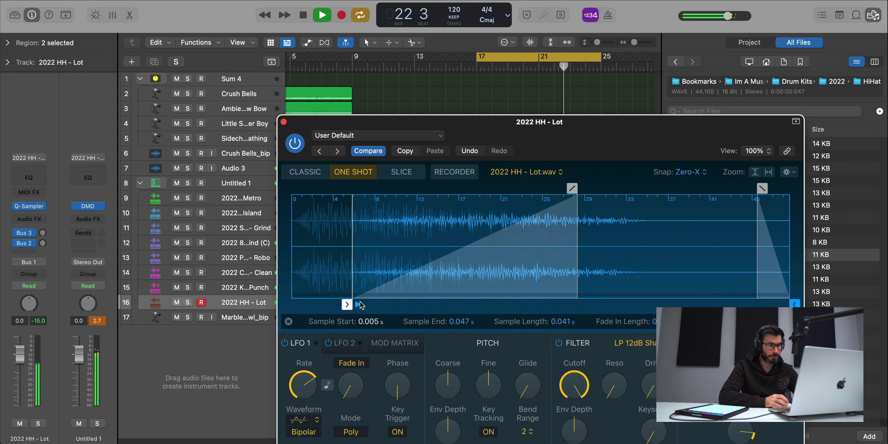
{"action": "left_click_drag", "start_coordinate": [570, 189], "coordinate": [538, 189]}
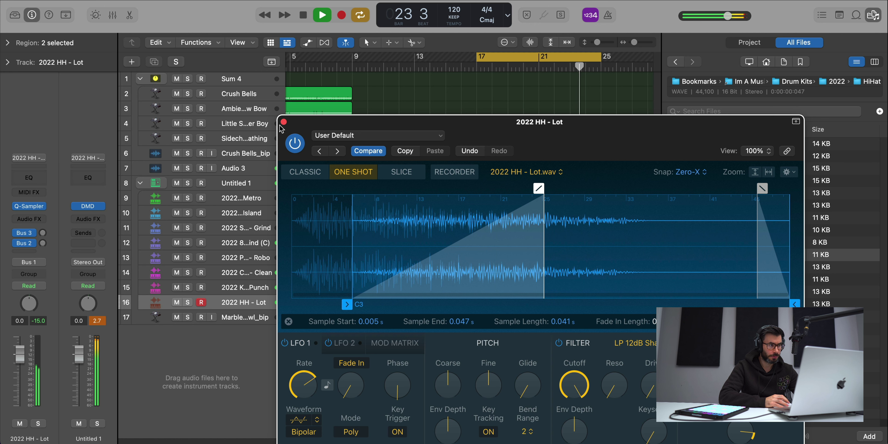
{"action": "left_click", "coordinate": [282, 122]}
{"action": "left_click", "coordinate": [562, 322]}
{"action": "key", "text": "space"}
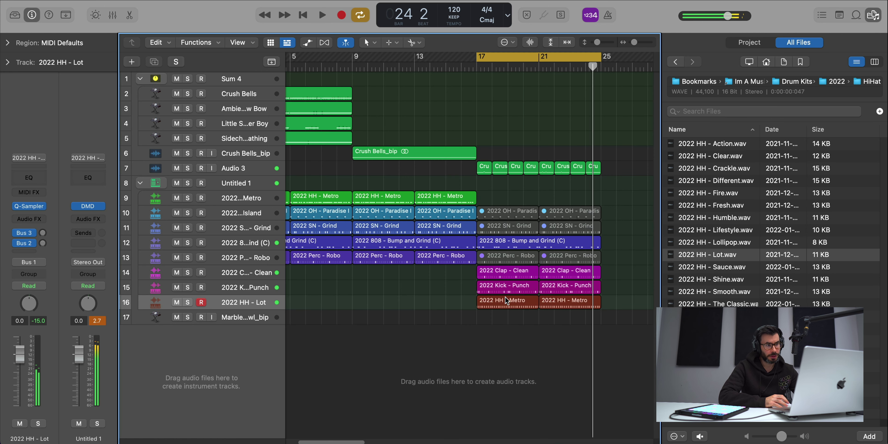
Step: Try to lower the pitch of the first hi-hat step of the bar 17 pattern using the Step Sequencer's Note mode
{"action": "double_click", "coordinate": [506, 298]}
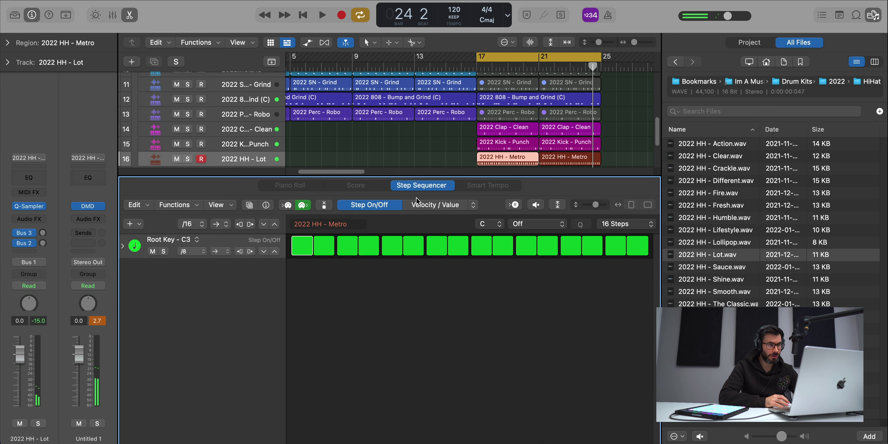
{"action": "left_click", "coordinate": [466, 206]}
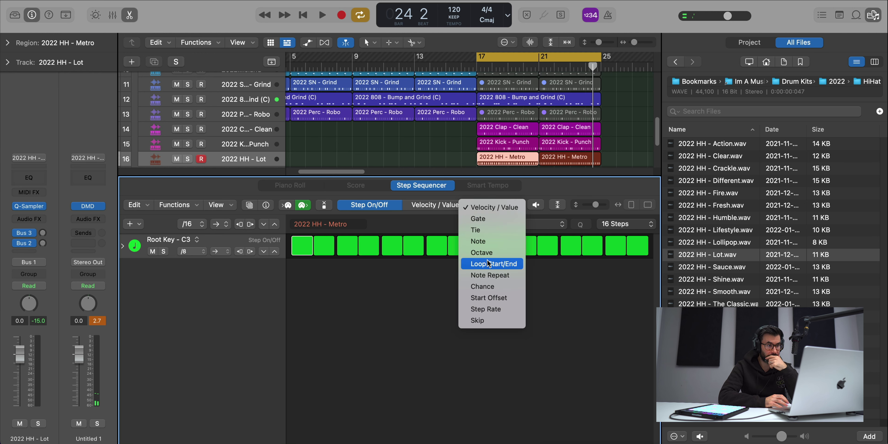
{"action": "left_click", "coordinate": [486, 241]}
{"action": "left_click_drag", "start_coordinate": [306, 246], "coordinate": [308, 252]}
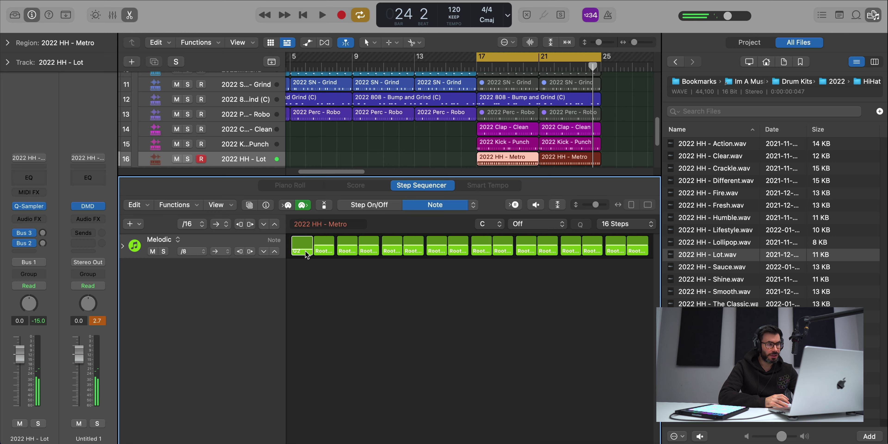
{"action": "key", "text": "x"}
{"action": "key", "text": "x"}
Step: Convert the bar 17 2022 HH - Metro pattern to a MIDI region and lower all its notes about six semitones in the Piano Roll
{"action": "right_click", "coordinate": [495, 304]}
{"action": "left_click", "coordinate": [503, 312]}
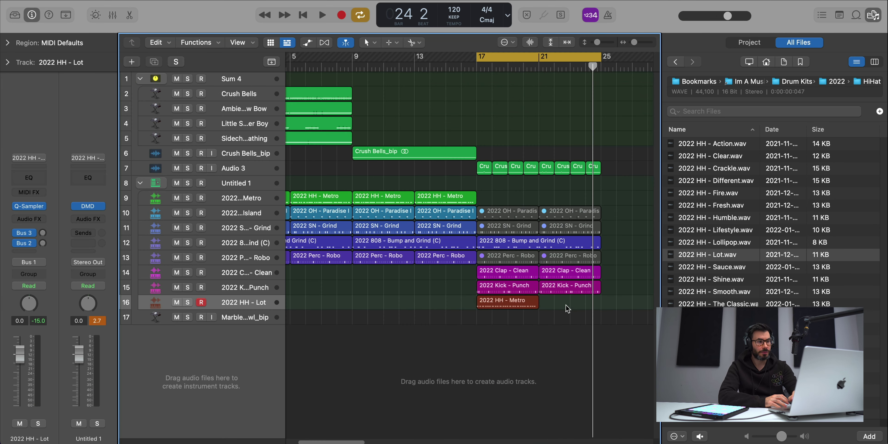
{"action": "left_click", "coordinate": [525, 305]}
{"action": "double_click", "coordinate": [524, 303]}
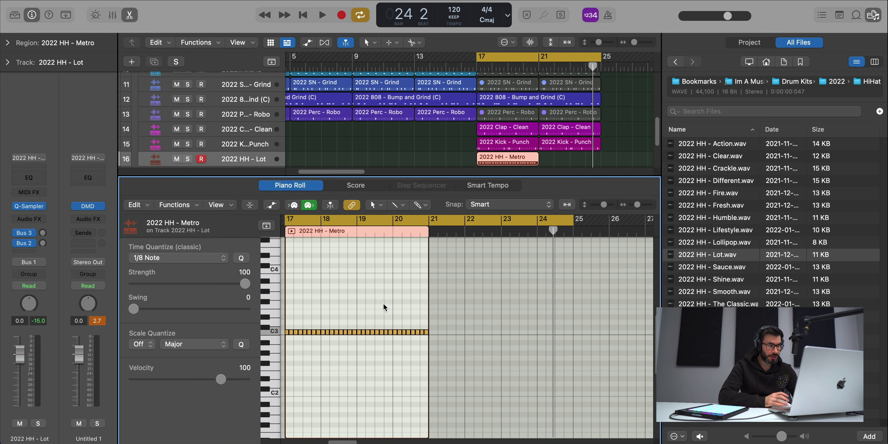
{"action": "key", "text": "super+a"}
{"action": "key", "text": "alt+Down"}
{"action": "key", "text": "alt+Down"}
{"action": "key", "text": "alt+Down"}
{"action": "key", "text": "alt+Down"}
{"action": "key", "text": "alt+Down"}
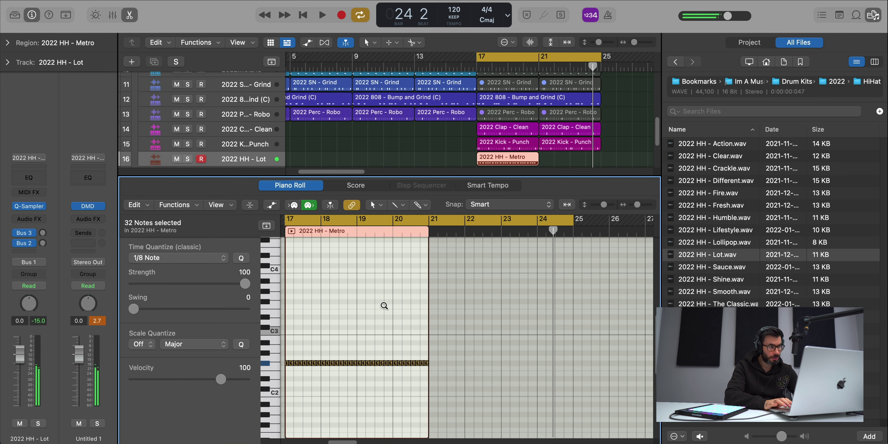
Step: Close the Piano Roll during playback and repeat the lowered 2022 HH - Metro region at bar 21
{"action": "key", "text": "space"}
{"action": "key", "text": "e"}
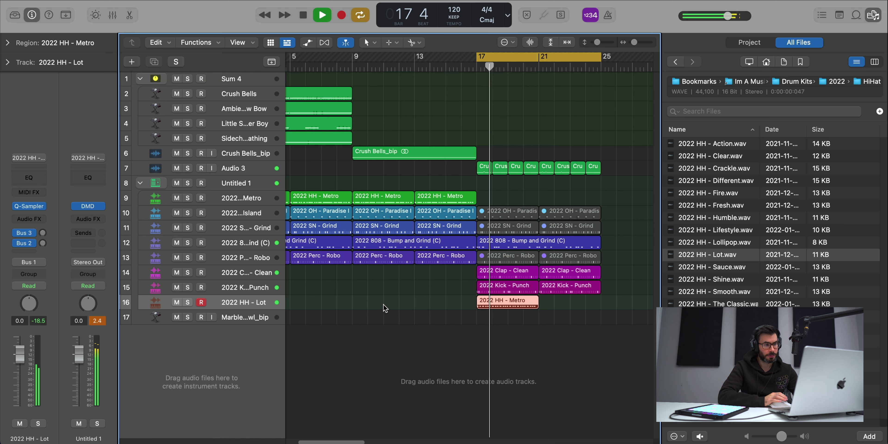
{"action": "key", "text": "super+r"}
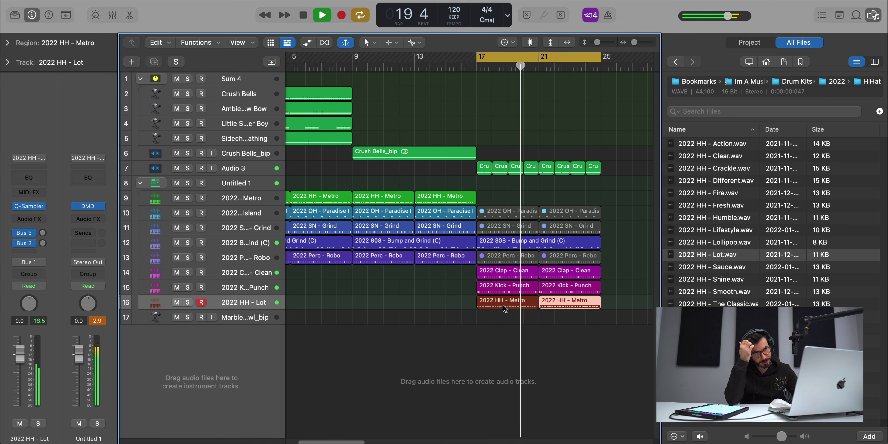
Step: Thin out the drums from bar 21 by muting the kick and hi-hat regions, ending the 808 at bar 21, and shortening the clap region
{"action": "left_click", "coordinate": [578, 284], "text": "shift"}
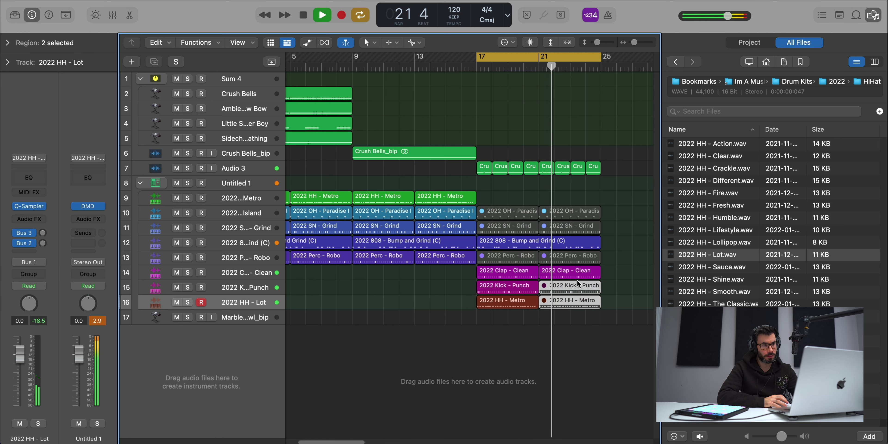
{"action": "left_click_drag", "start_coordinate": [600, 246], "coordinate": [538, 246]}
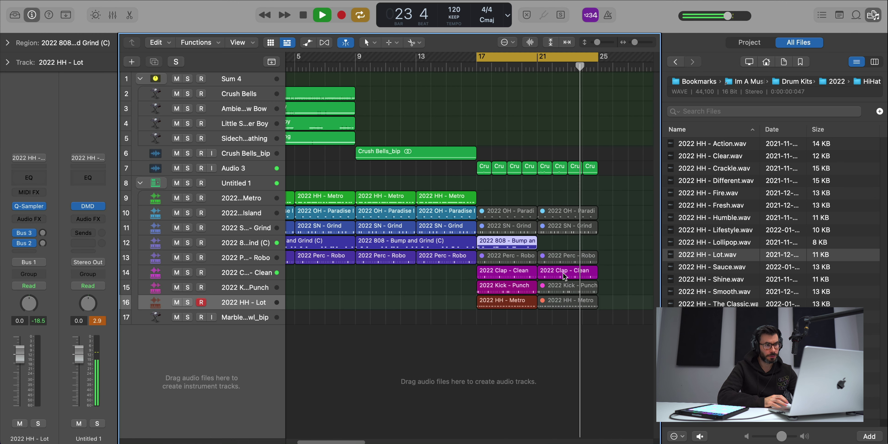
{"action": "left_click", "coordinate": [585, 276]}
{"action": "left_click_drag", "start_coordinate": [585, 276], "coordinate": [594, 276]}
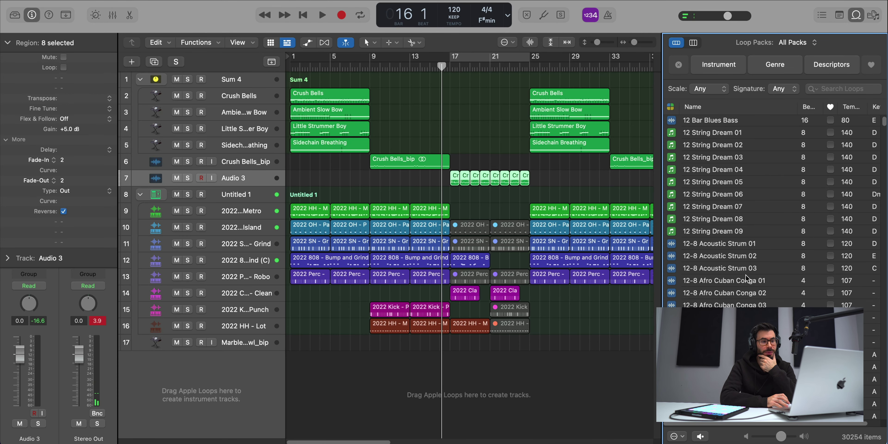
Step: Browse the Apple Loops and audition loops such as 2-Step Summer Guitar 01 and 60s Shuffle Drumset 18
{"action": "scroll", "coordinate": [724, 241], "scroll_direction": "down", "scroll_amount": 15}
{"action": "left_click", "coordinate": [723, 274]}
{"action": "scroll", "coordinate": [741, 300], "scroll_direction": "down", "scroll_amount": 5}
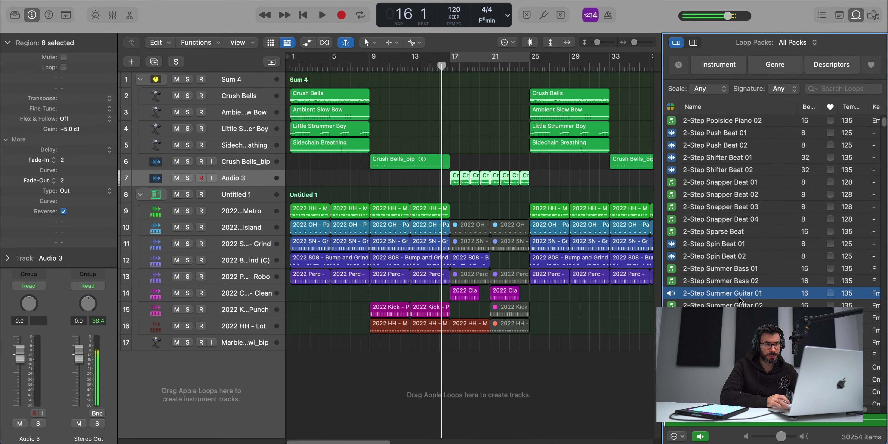
{"action": "left_click", "coordinate": [741, 290]}
{"action": "scroll", "coordinate": [739, 303], "scroll_direction": "down", "scroll_amount": 5}
{"action": "left_click", "coordinate": [731, 65]}
{"action": "left_click", "coordinate": [713, 67]}
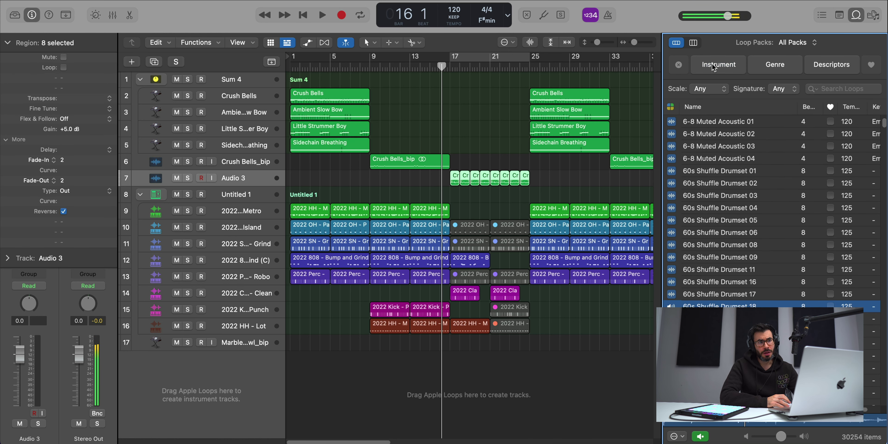
Step: Filter the Apple Loops by the Brass instrument and audition Back in the Day Sax 02 and Back to School Sax 01 over the beat
{"action": "key", "text": "space"}
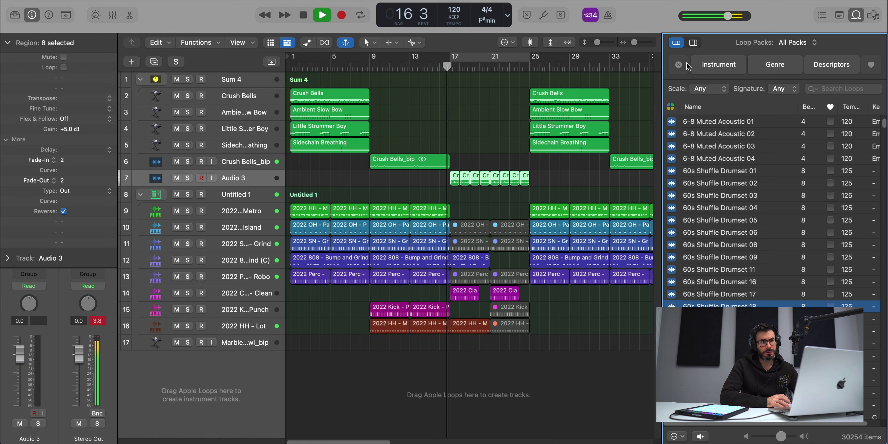
{"action": "left_click", "coordinate": [800, 66]}
{"action": "left_click", "coordinate": [719, 65]}
{"action": "key", "text": "space"}
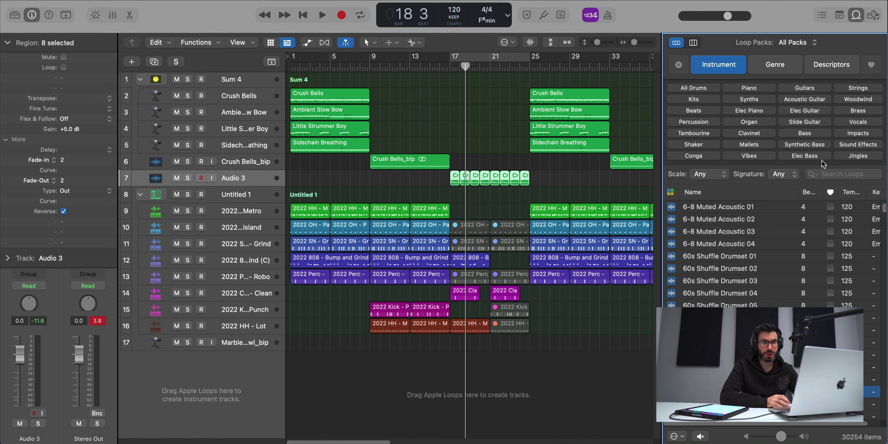
{"action": "left_click", "coordinate": [858, 111]}
{"action": "left_click", "coordinate": [709, 232]}
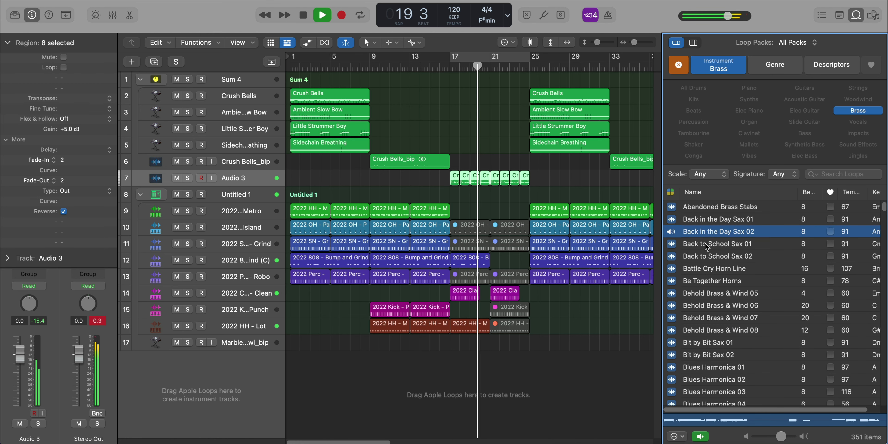
{"action": "left_click", "coordinate": [432, 67]}
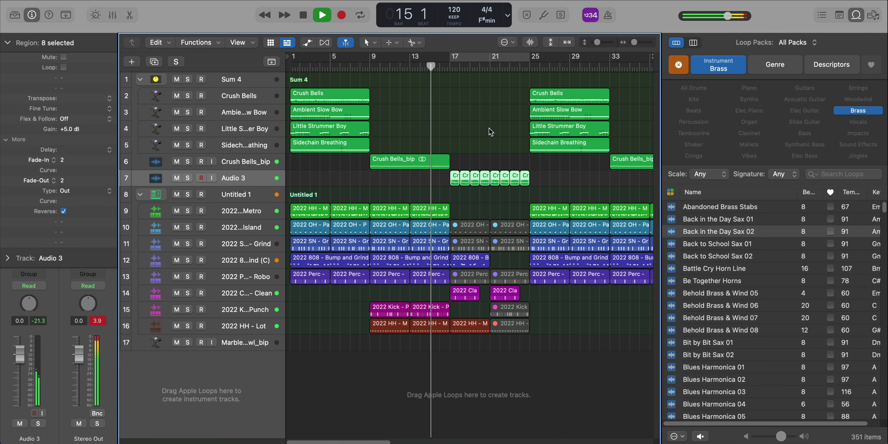
{"action": "left_click", "coordinate": [696, 244]}
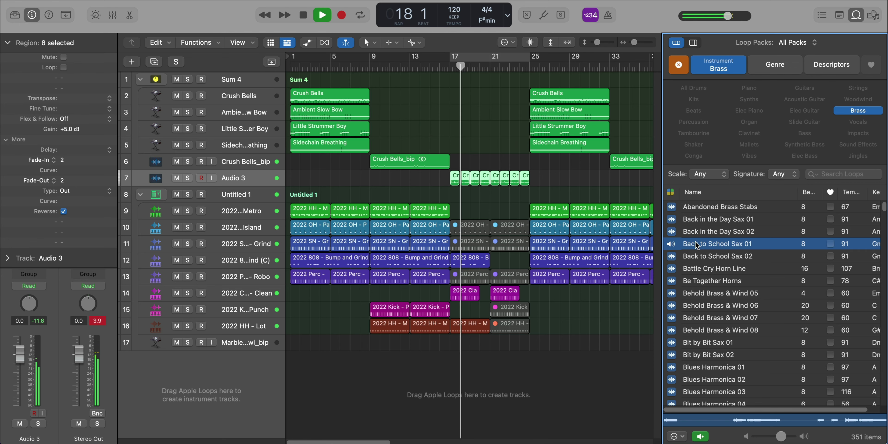
Step: Add Back to School Sax 01 on a new track and place its region at bar 17
{"action": "left_click_drag", "start_coordinate": [696, 243], "coordinate": [412, 362]}
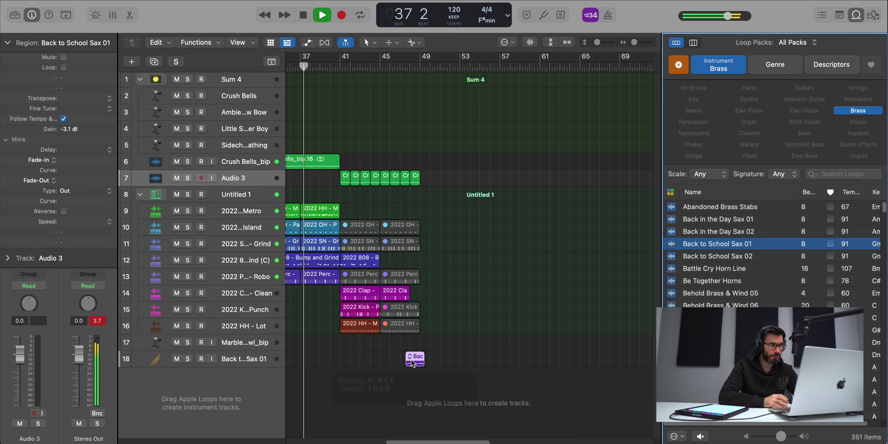
{"action": "key", "text": "space"}
{"action": "scroll", "coordinate": [408, 357], "scroll_direction": "left", "scroll_amount": 6}
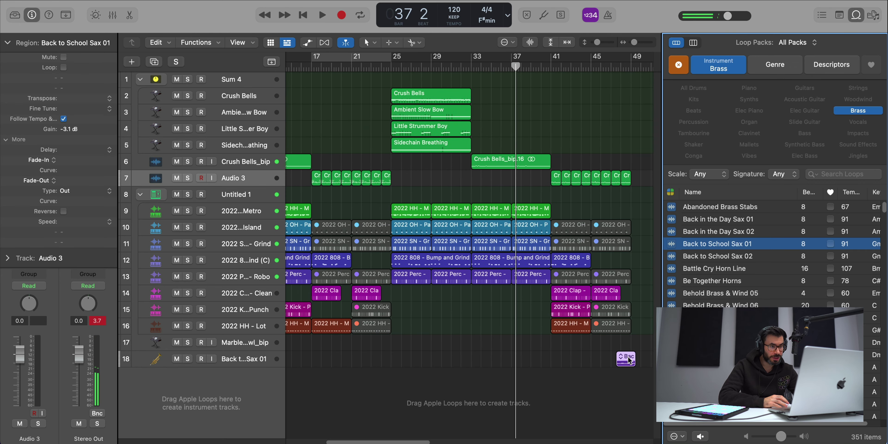
{"action": "left_click_drag", "start_coordinate": [628, 360], "coordinate": [332, 366]}
{"action": "scroll", "coordinate": [359, 206], "scroll_direction": "left", "scroll_amount": 5}
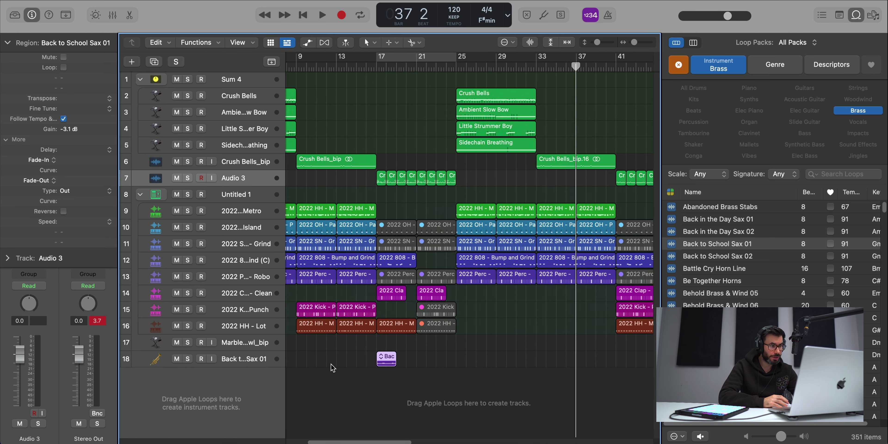
Step: Close the loop browser, trim the Back to School Sax 01 region to about half a bar, and replay the lead-in to bar 17
{"action": "key", "text": "space"}
{"action": "key", "text": "o"}
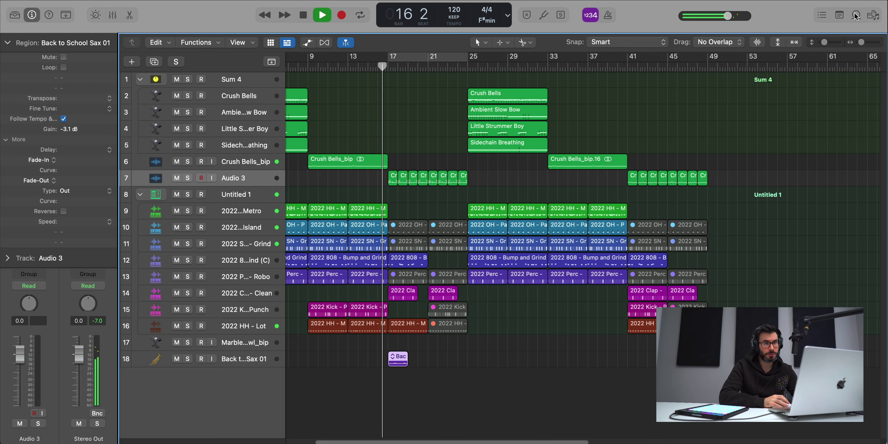
{"action": "scroll", "coordinate": [624, 215], "scroll_direction": "up", "scroll_amount": 5}
{"action": "scroll", "coordinate": [473, 299], "scroll_direction": "up", "scroll_amount": 1}
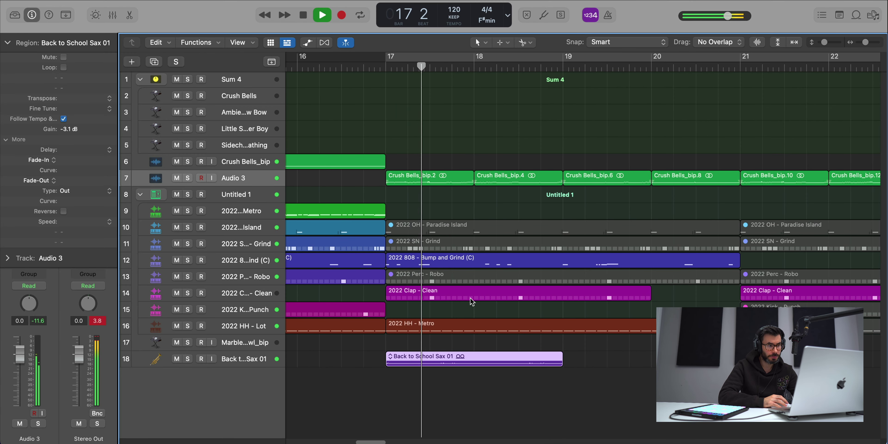
{"action": "left_click_drag", "start_coordinate": [559, 363], "coordinate": [417, 334]}
{"action": "left_click", "coordinate": [344, 68]}
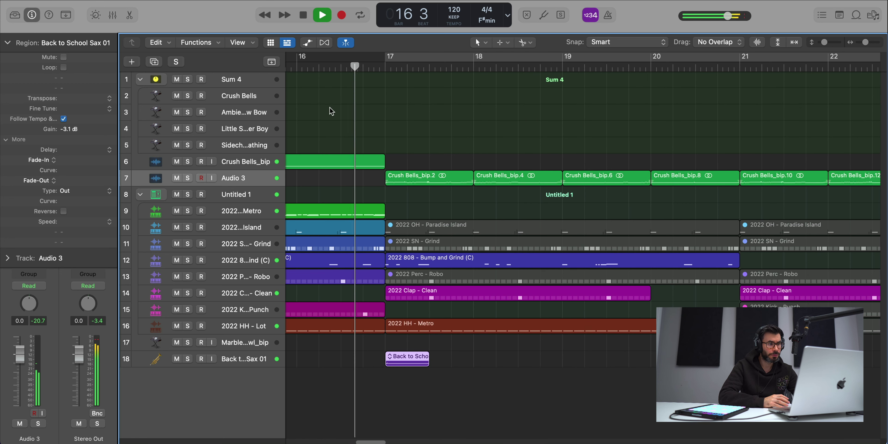
Step: Insert the Space Designer reverb on the Back to School Sax 01 track
{"action": "left_click", "coordinate": [241, 362]}
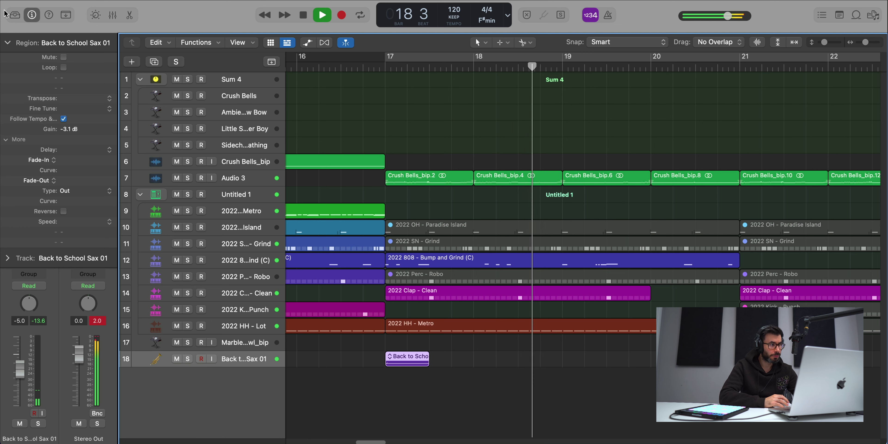
{"action": "left_click", "coordinate": [7, 43]}
{"action": "key", "text": "space"}
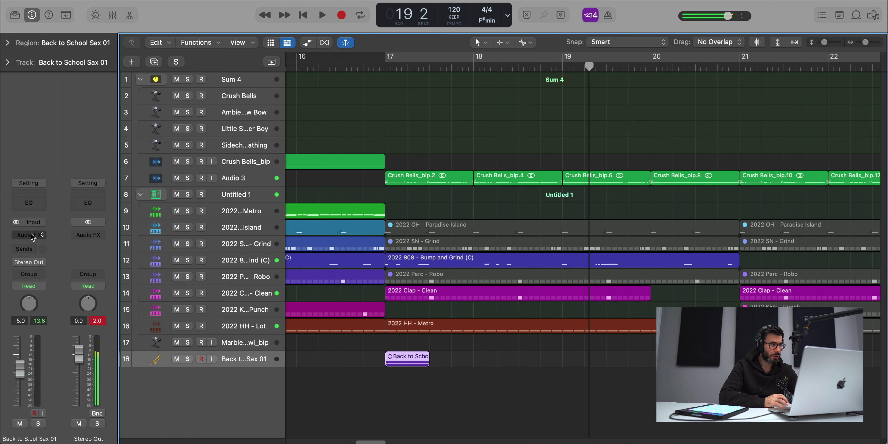
{"action": "left_click", "coordinate": [31, 235]}
{"action": "mouse_move", "coordinate": [46, 354]}
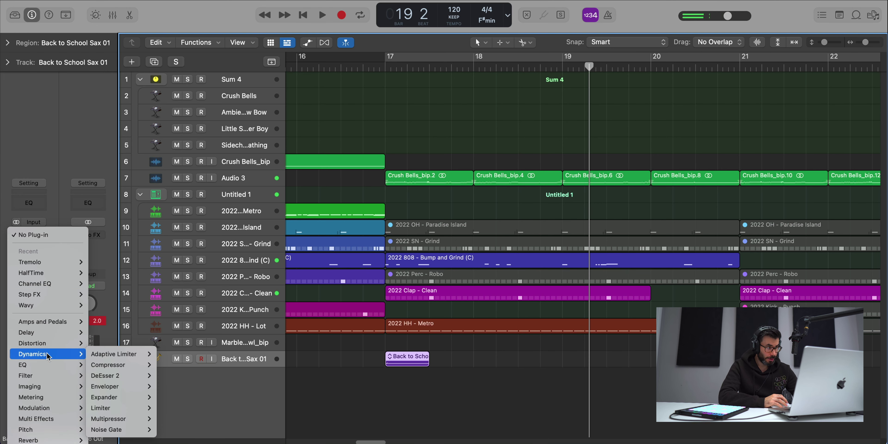
{"action": "mouse_move", "coordinate": [66, 441]}
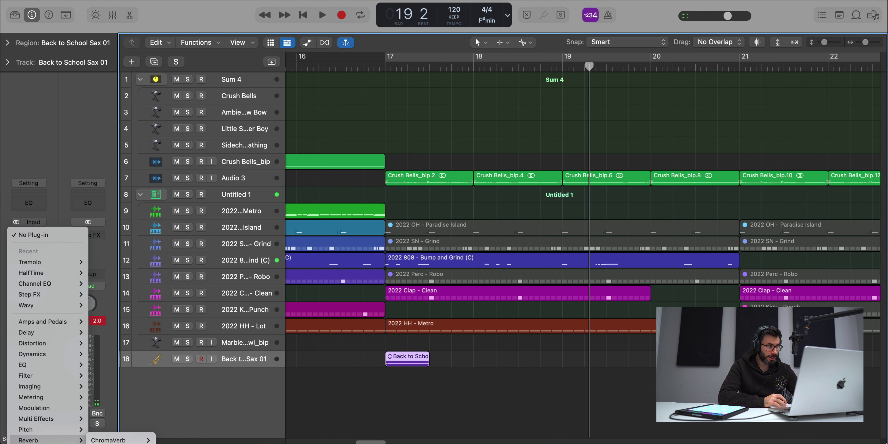
{"action": "left_click", "coordinate": [121, 443]}
Step: Loop playback from bar 17 and load the 05.6s Thunder Wave preset from Large Spaces, Warped Spaces into Space Designer
{"action": "key", "text": "space"}
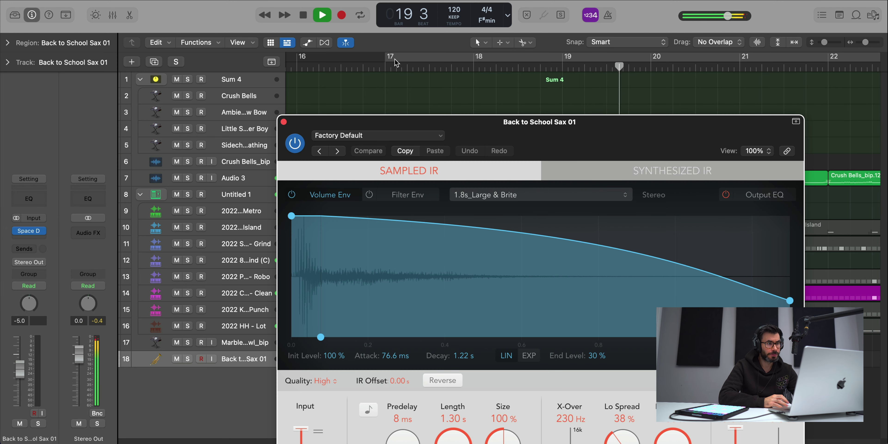
{"action": "key", "text": "c"}
{"action": "left_click", "coordinate": [397, 70]}
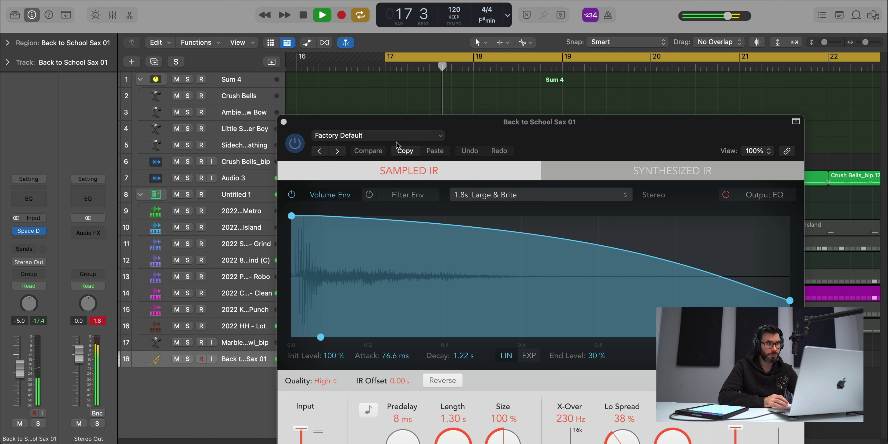
{"action": "left_click", "coordinate": [399, 138]}
{"action": "mouse_move", "coordinate": [448, 348]}
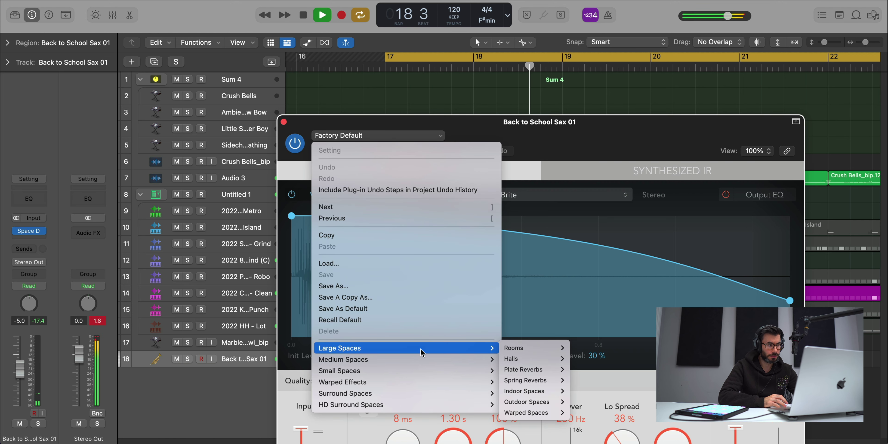
{"action": "mouse_move", "coordinate": [523, 413]}
{"action": "left_click", "coordinate": [599, 402]}
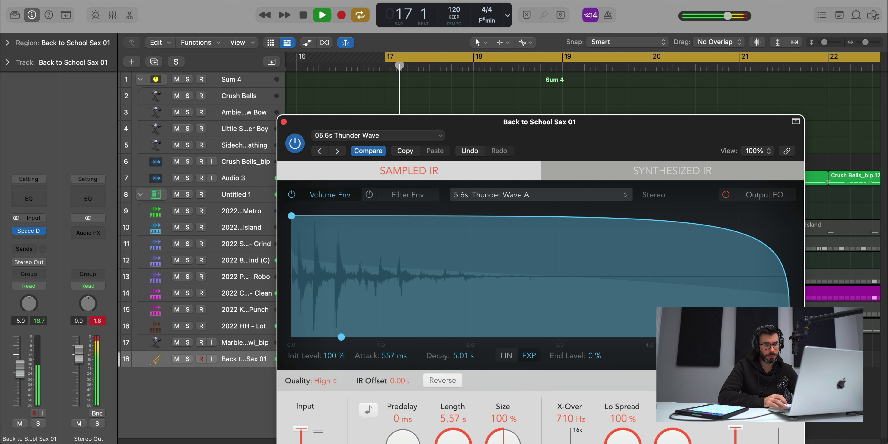
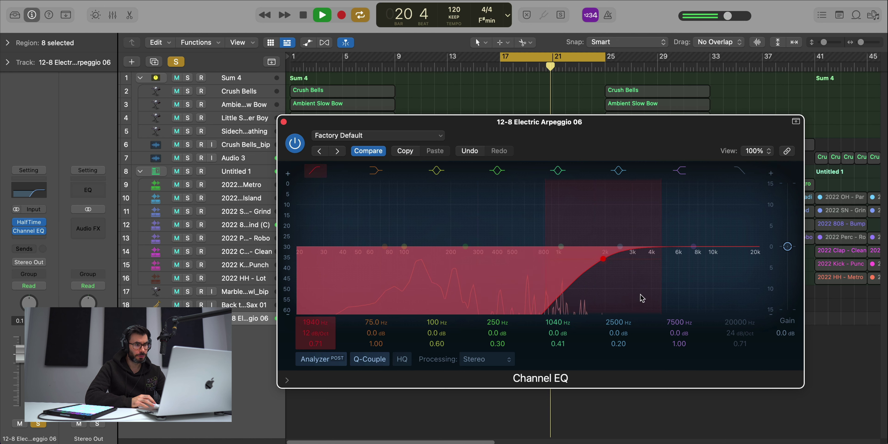
Step: Finish the 1940 Hz, 12 dB/Oct low cut in the 12-8 Electric Arpeggio 06 track's Channel EQ and unsolo the track
{"action": "left_click", "coordinate": [315, 170]}
{"action": "left_click", "coordinate": [283, 121]}
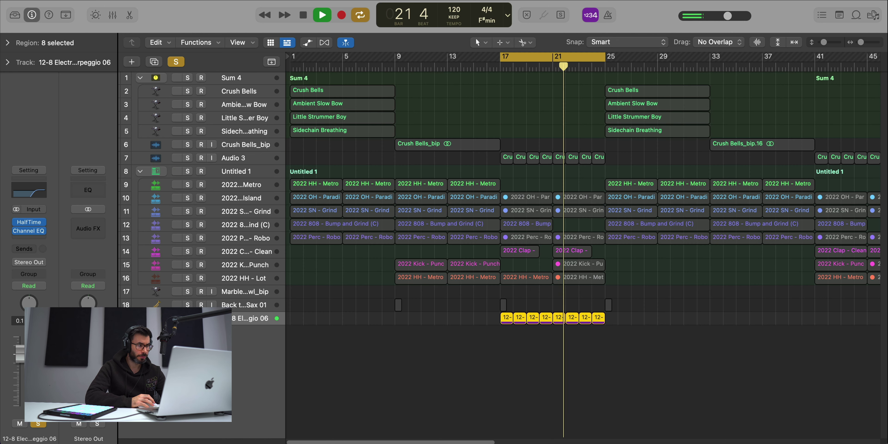
{"action": "key", "text": "s"}
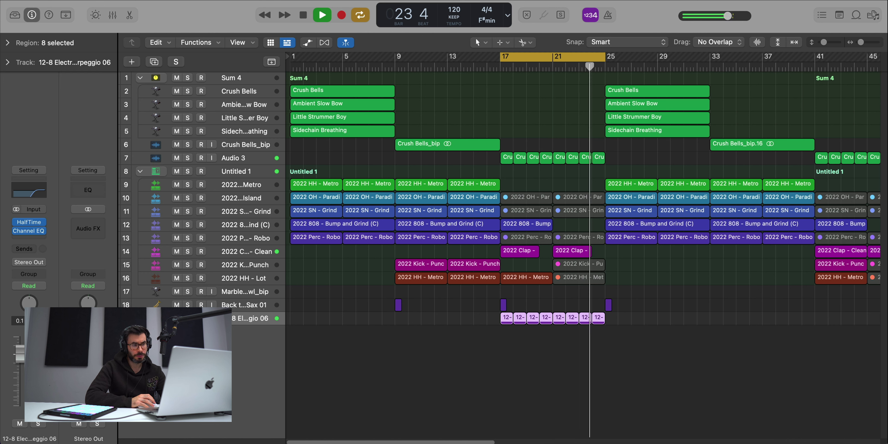
Step: Try muting the last four 12-8 Electric Arpeggio 06 regions, between bars 21 and 25
{"action": "left_click", "coordinate": [588, 337]}
{"action": "left_click_drag", "start_coordinate": [587, 333], "coordinate": [559, 319]}
{"action": "key", "text": "ctrl+m"}
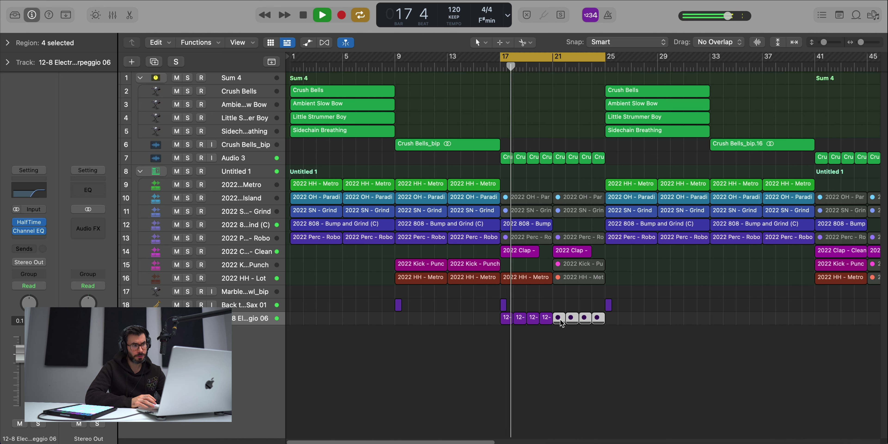
{"action": "key", "text": "m"}
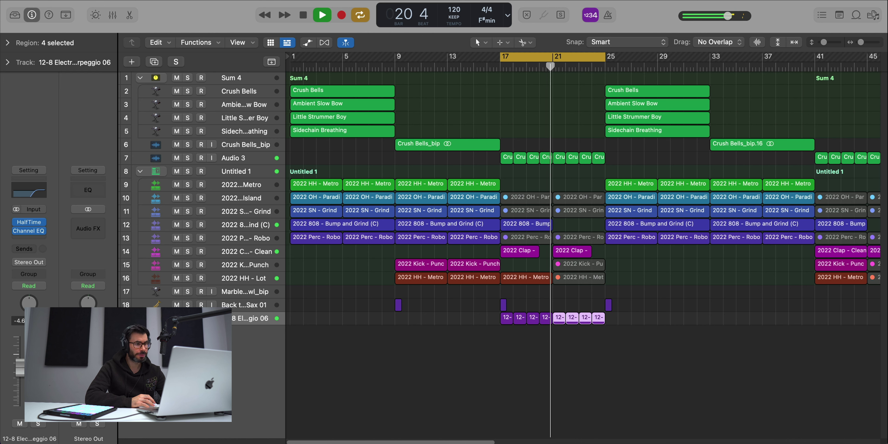
Step: Turn off loop playback and add the 2022 FX - Must Have Vox sample to the Drum Machine Designer kit
{"action": "left_click", "coordinate": [367, 403]}
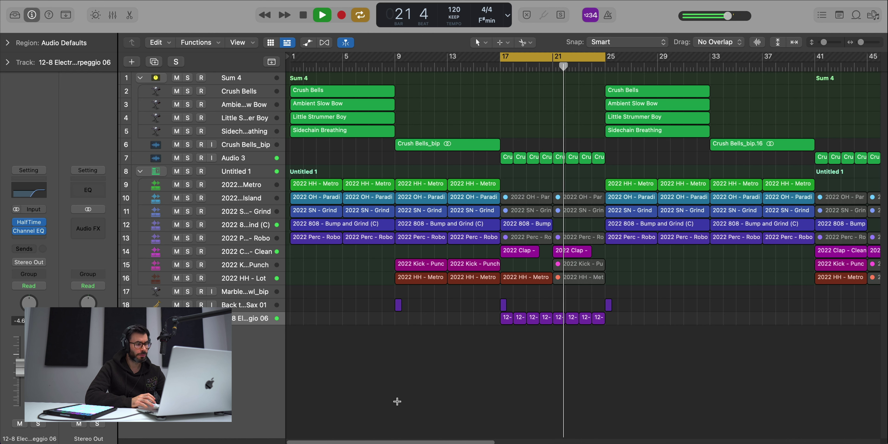
{"action": "left_click", "coordinate": [579, 59]}
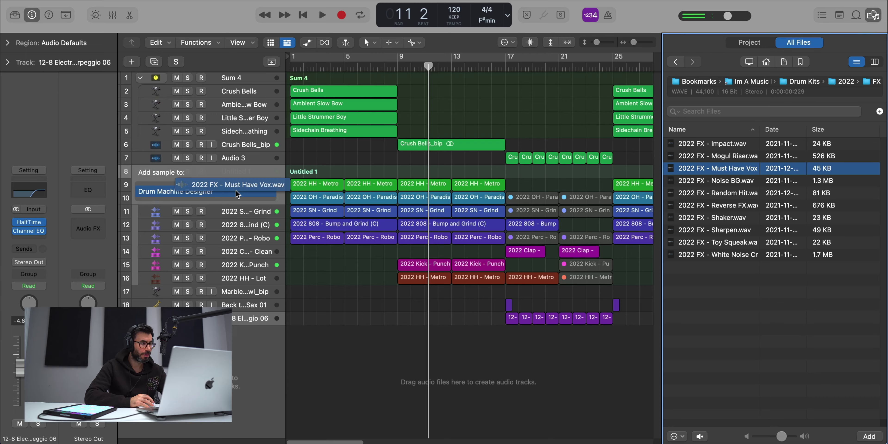
{"action": "left_click", "coordinate": [262, 188]}
{"action": "left_click", "coordinate": [37, 36]}
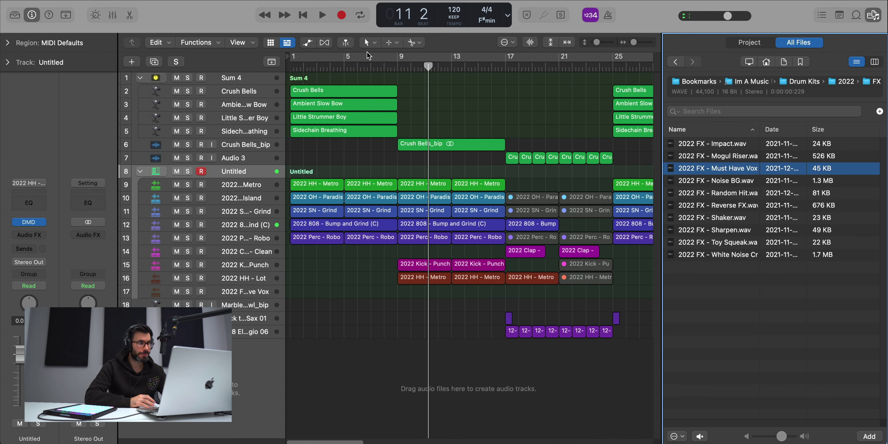
Step: Loop bars 9 to 17 and create a pattern region at bar 9 on the Must Have Vox track with step 13 on
{"action": "left_click_drag", "start_coordinate": [398, 56], "coordinate": [499, 72]}
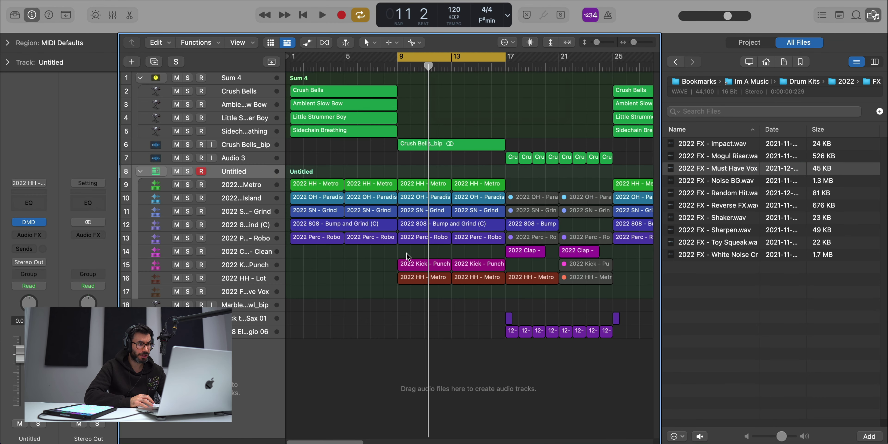
{"action": "left_click", "coordinate": [249, 294]}
{"action": "right_click", "coordinate": [406, 294]}
{"action": "left_click", "coordinate": [427, 311]}
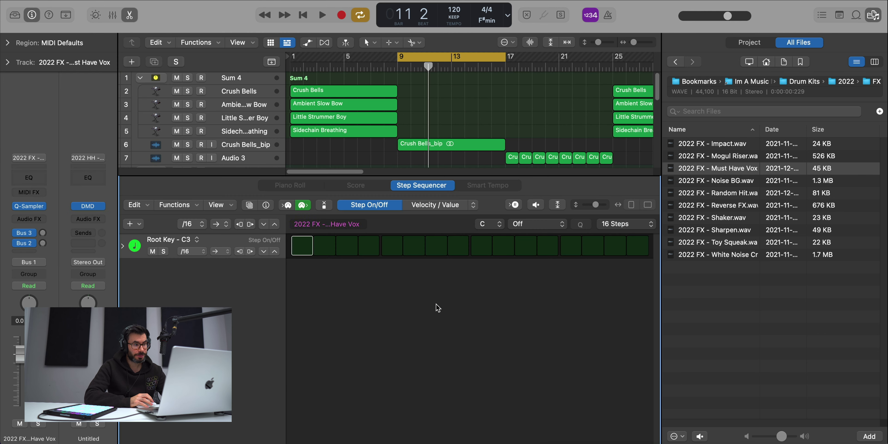
{"action": "key", "text": "space"}
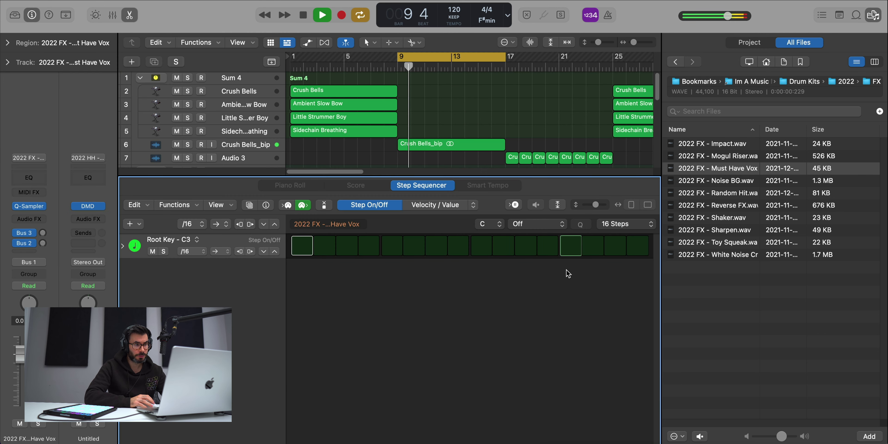
{"action": "key", "text": "e"}
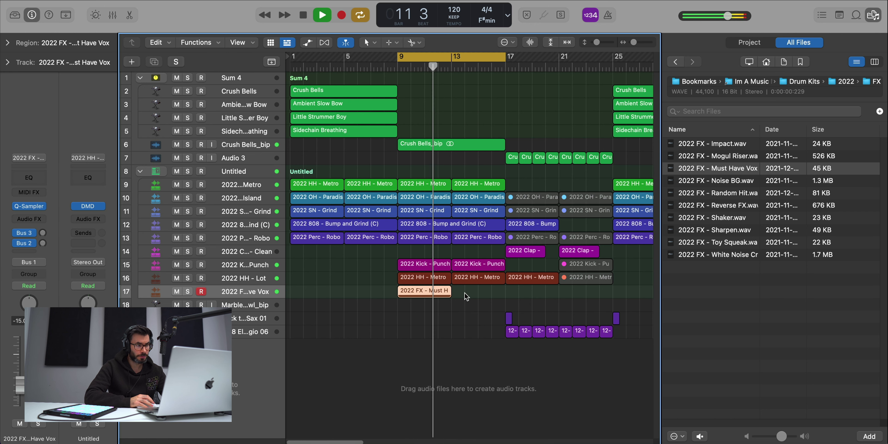
Step: Lengthen the Must Have Vox pattern to 32 steps
{"action": "double_click", "coordinate": [435, 292]}
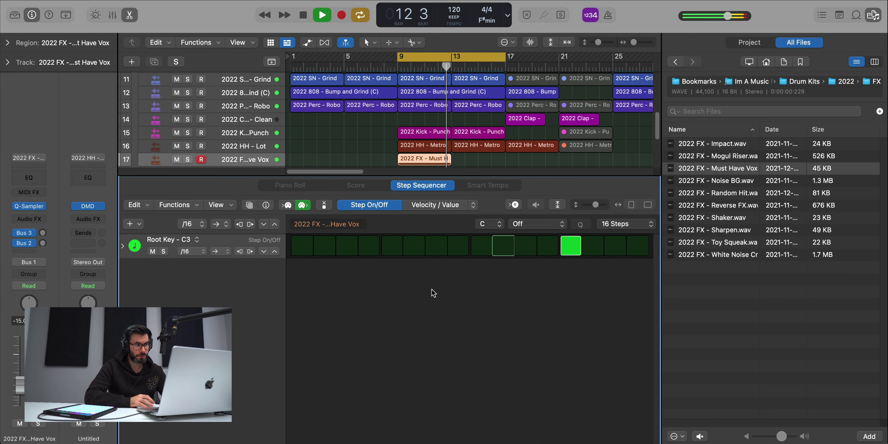
{"action": "left_click", "coordinate": [619, 225]}
{"action": "left_click", "coordinate": [618, 247]}
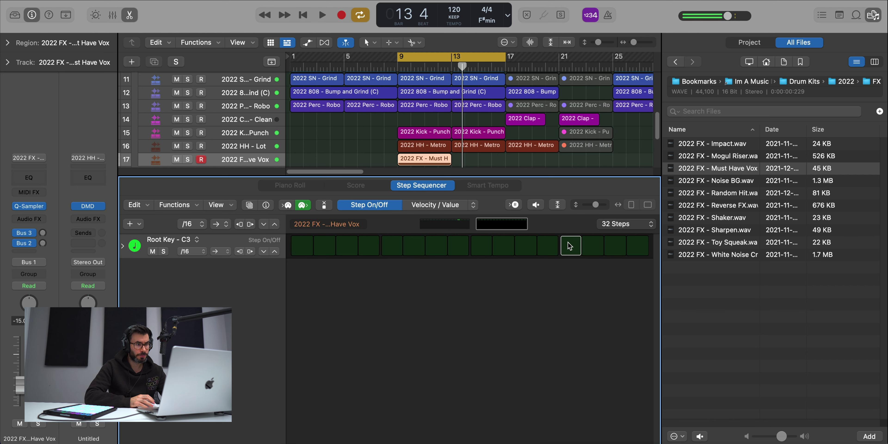
{"action": "key", "text": "e"}
Step: Repeat the Must Have Vox region at bar 13 and shorten both regions to two bars
{"action": "key", "text": "space"}
{"action": "key", "text": "super+r"}
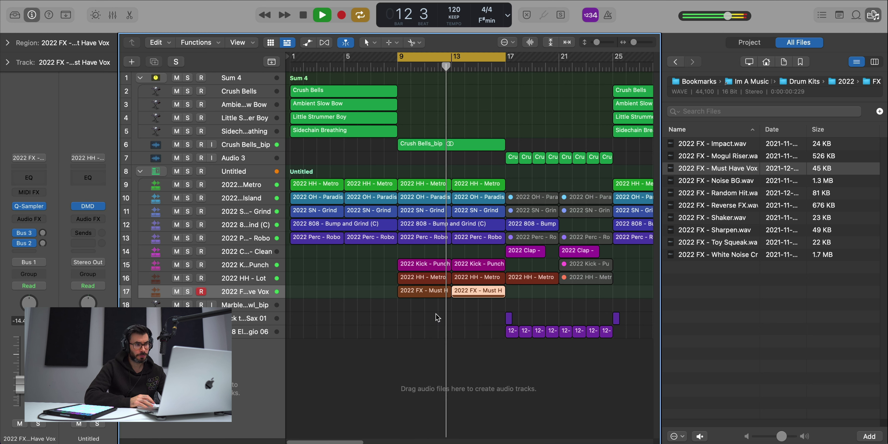
{"action": "left_click_drag", "start_coordinate": [450, 296], "coordinate": [422, 296]}
{"action": "left_click_drag", "start_coordinate": [502, 296], "coordinate": [476, 297]}
{"action": "left_click", "coordinate": [509, 298]}
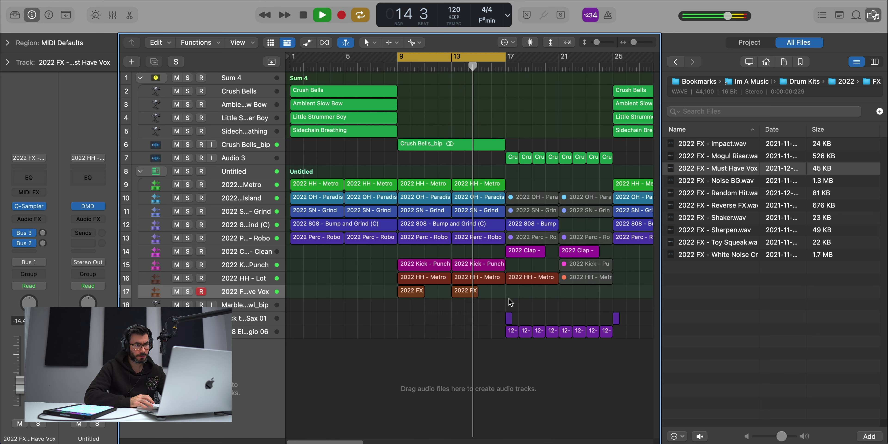
Step: Place the 2022 FX - Mogul Riser sample on a new audio track near bar 16, leading into bar 17
{"action": "left_click", "coordinate": [754, 254]}
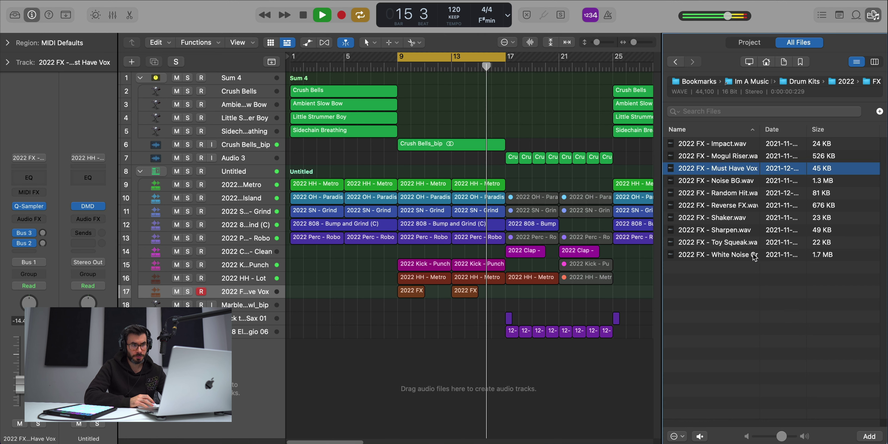
{"action": "left_click", "coordinate": [754, 257]}
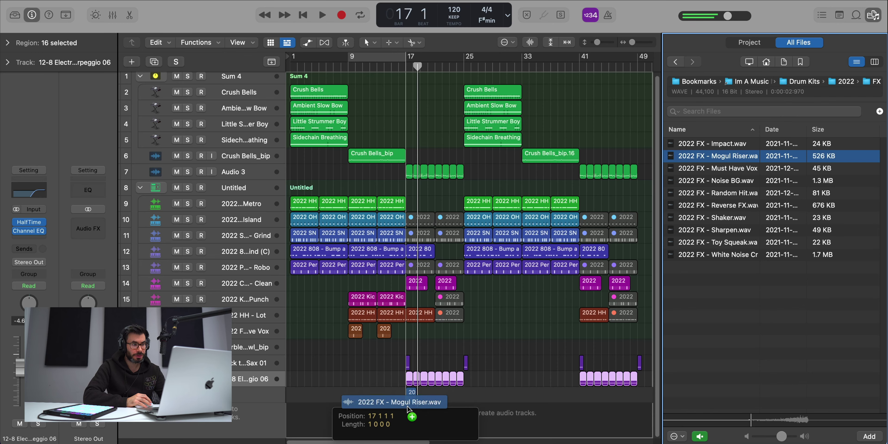
{"action": "left_click_drag", "start_coordinate": [402, 341], "coordinate": [464, 400]}
{"action": "scroll", "coordinate": [399, 400], "scroll_direction": "up", "scroll_amount": 3}
Step: Lower the Mogul Riser track's volume to about -14.8 dB and play the transition into bar 17
{"action": "left_click", "coordinate": [451, 66]}
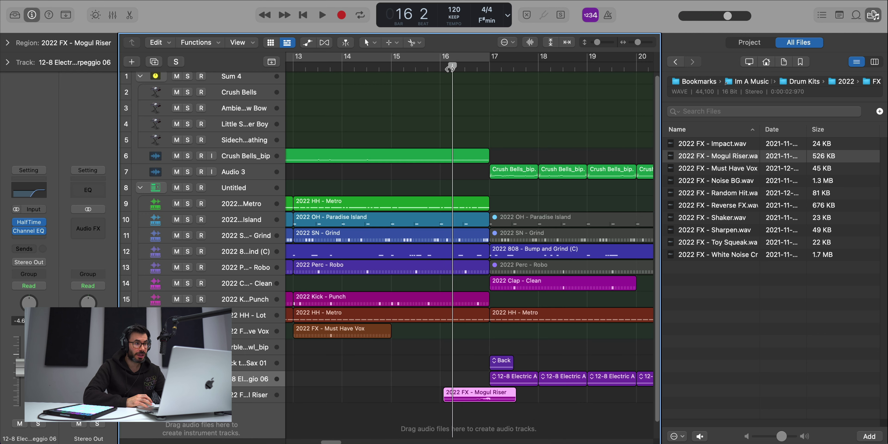
{"action": "left_click", "coordinate": [248, 390]}
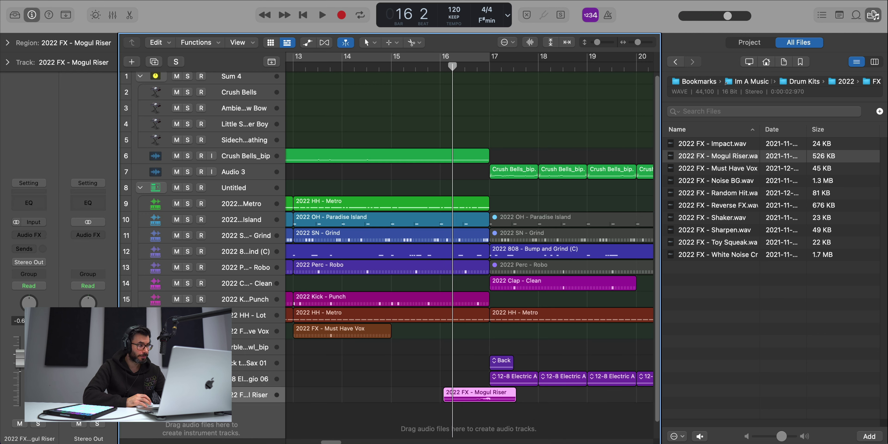
{"action": "left_click_drag", "start_coordinate": [19, 358], "coordinate": [20, 387]}
{"action": "key", "text": "space"}
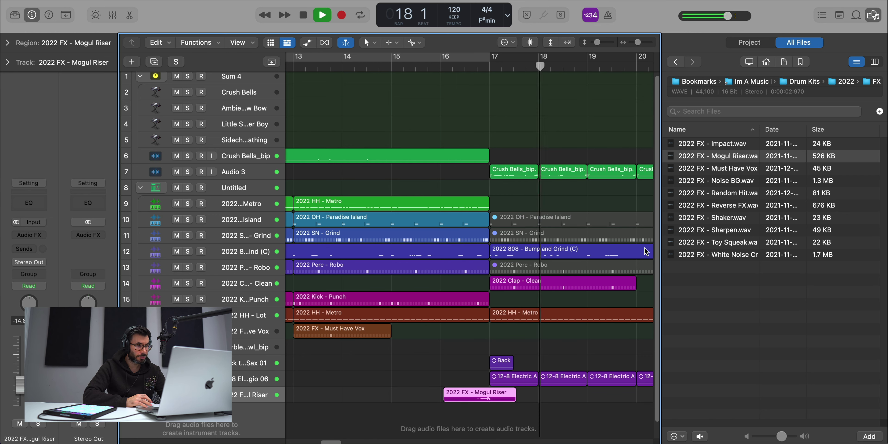
{"action": "key", "text": "f"}
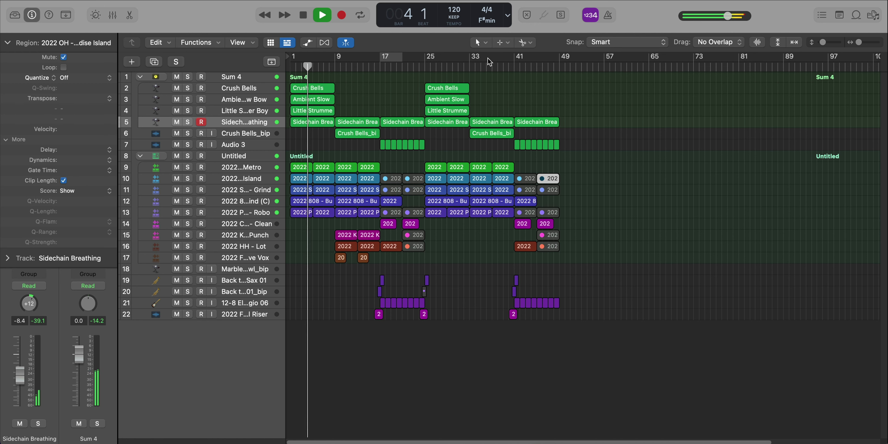
Step: Select the first Crush Bells track and review the layout of the extended arrangement during playback
{"action": "left_click", "coordinate": [258, 87]}
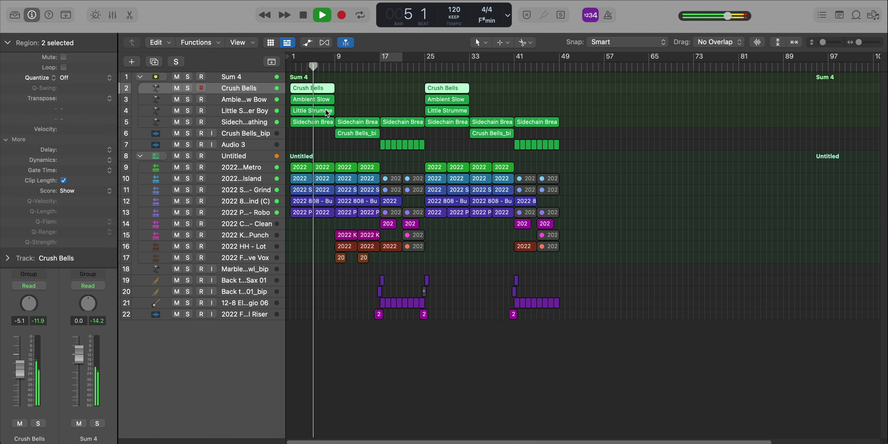
{"action": "key", "text": "super+Right"}
{"action": "scroll", "coordinate": [325, 109], "scroll_direction": "up", "scroll_amount": 2}
{"action": "scroll", "coordinate": [325, 109], "scroll_direction": "left", "scroll_amount": 2}
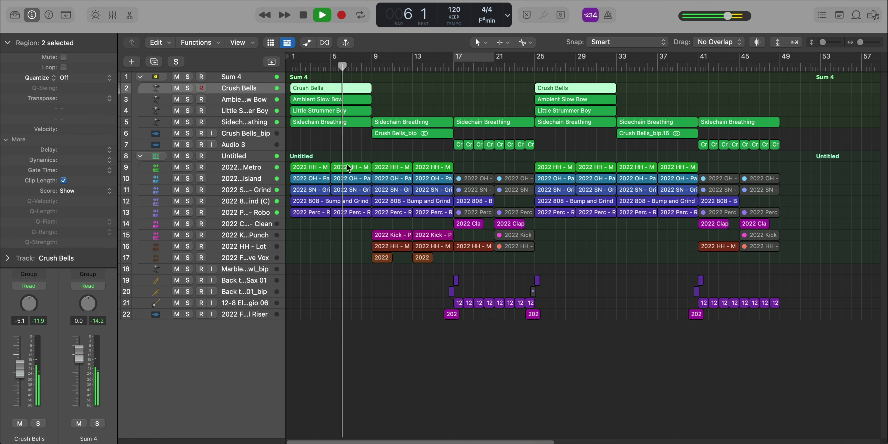
{"action": "left_click", "coordinate": [311, 157]}
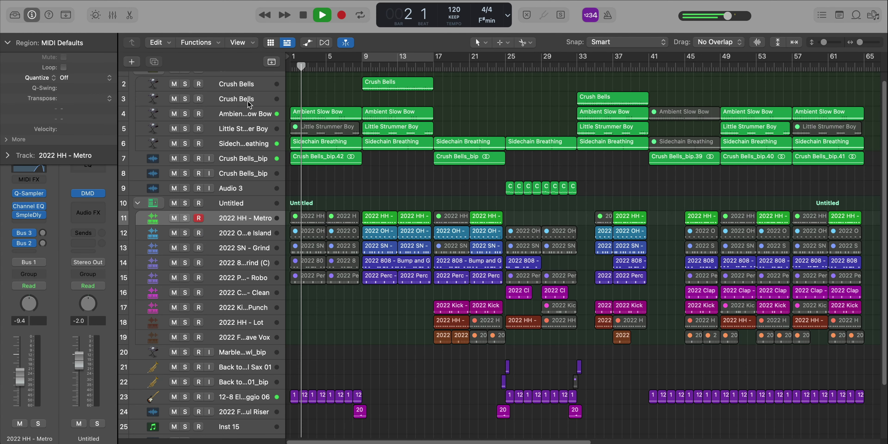
Step: Select the Sum 4 track stack to show its channel strip during playback
{"action": "scroll", "coordinate": [248, 102], "scroll_direction": "up", "scroll_amount": 1}
{"action": "left_click", "coordinate": [237, 77]}
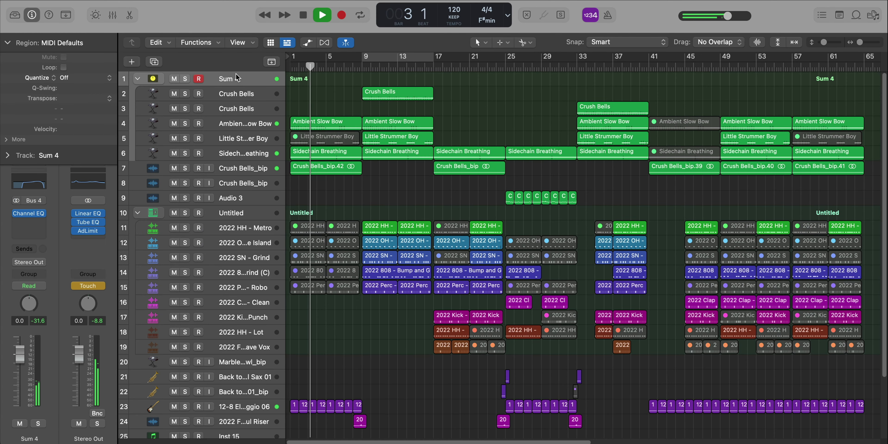